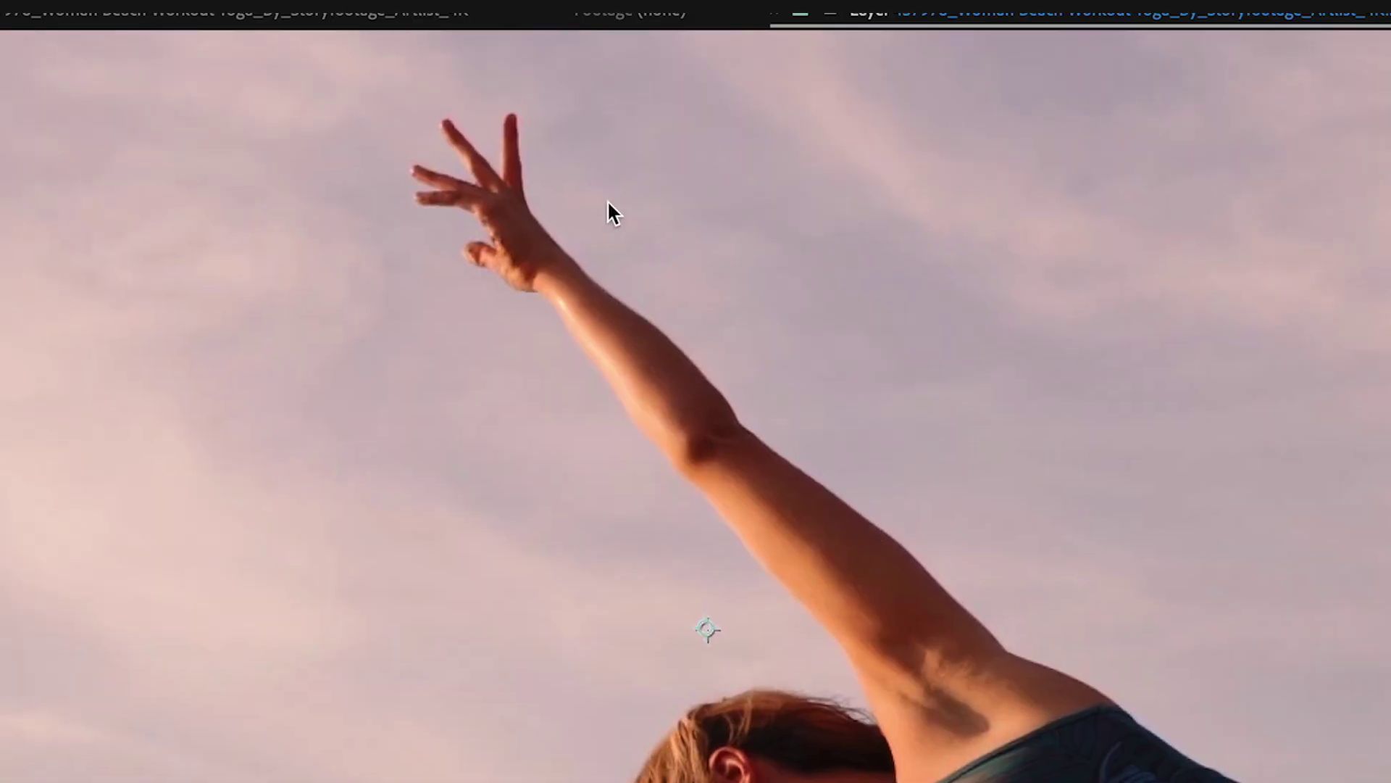
Resize the Roto Brush and paint a foreground selection over the raised hand's fingers and palm.
key("super")
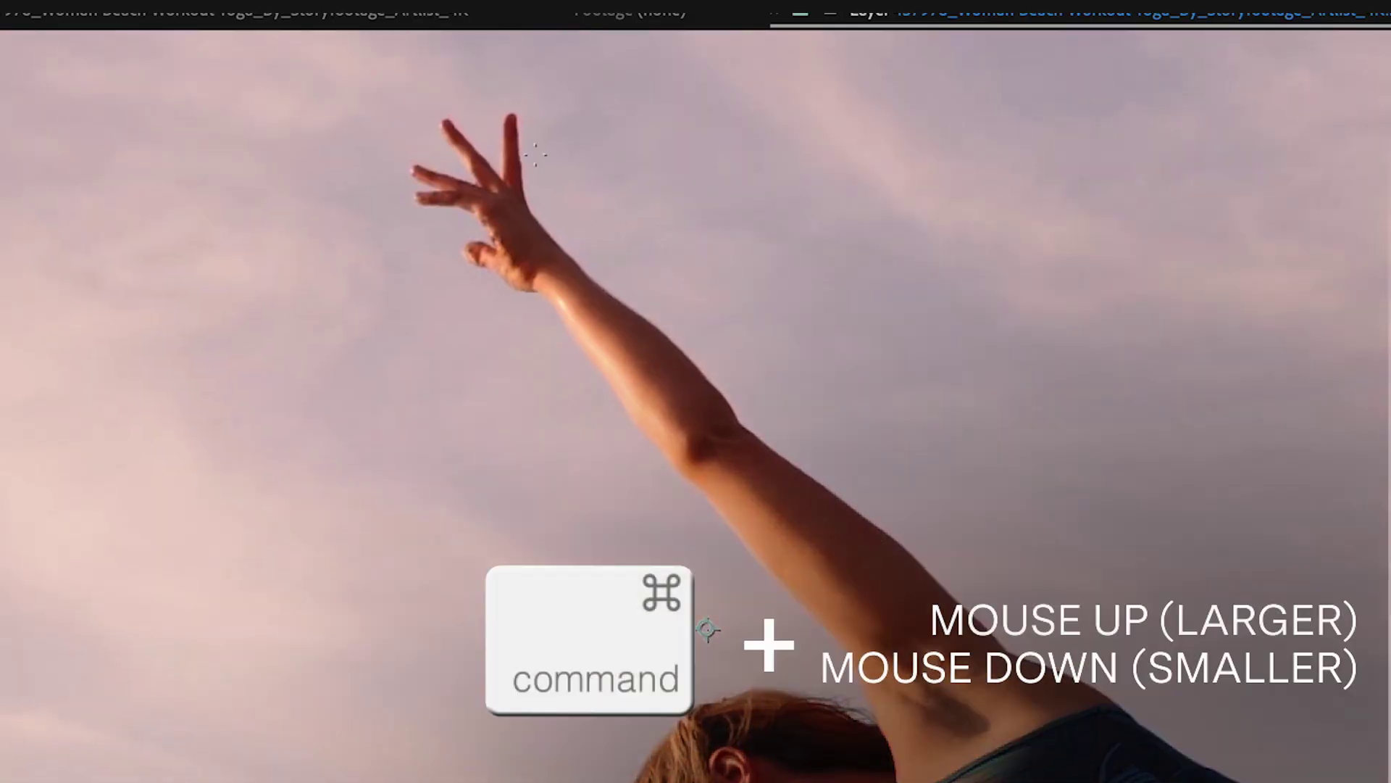
left_click_drag(512, 122, 512, 212)
mouse_move(444, 116)
left_mouse_down()
mouse_move(470, 145)
mouse_move(461, 189)
mouse_move(657, 782)
left_mouse_up()
scroll(470, 189, "up", 1)
scroll(543, 558, "up", 2)
mouse_move(92, 348)
left_mouse_down()
mouse_move(173, 435)
mouse_move(83, 346)
left_mouse_up()
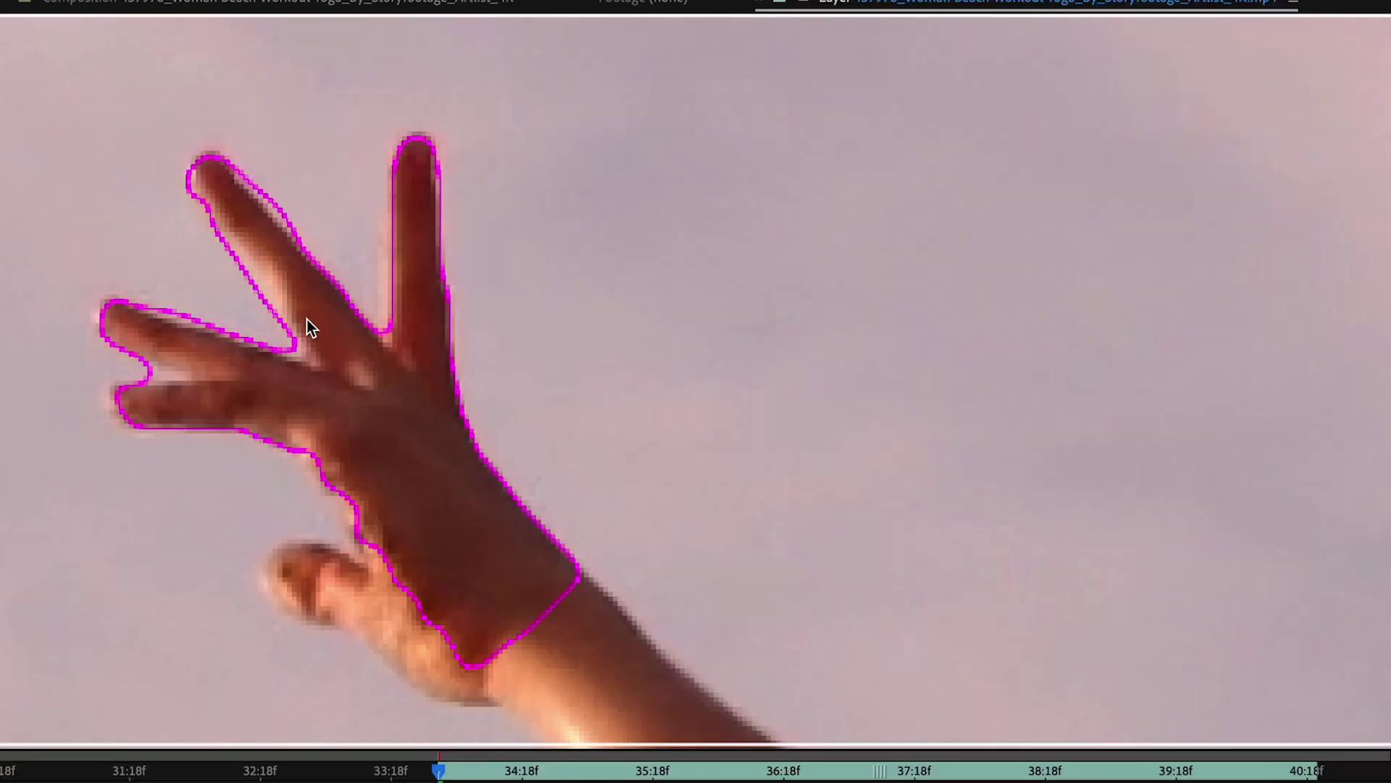
Refine the selection around the raised fingers, excluding the sky in the gaps between them.
left_click(208, 161)
left_click_drag(181, 171, 181, 207)
left_click_drag(386, 320, 386, 229)
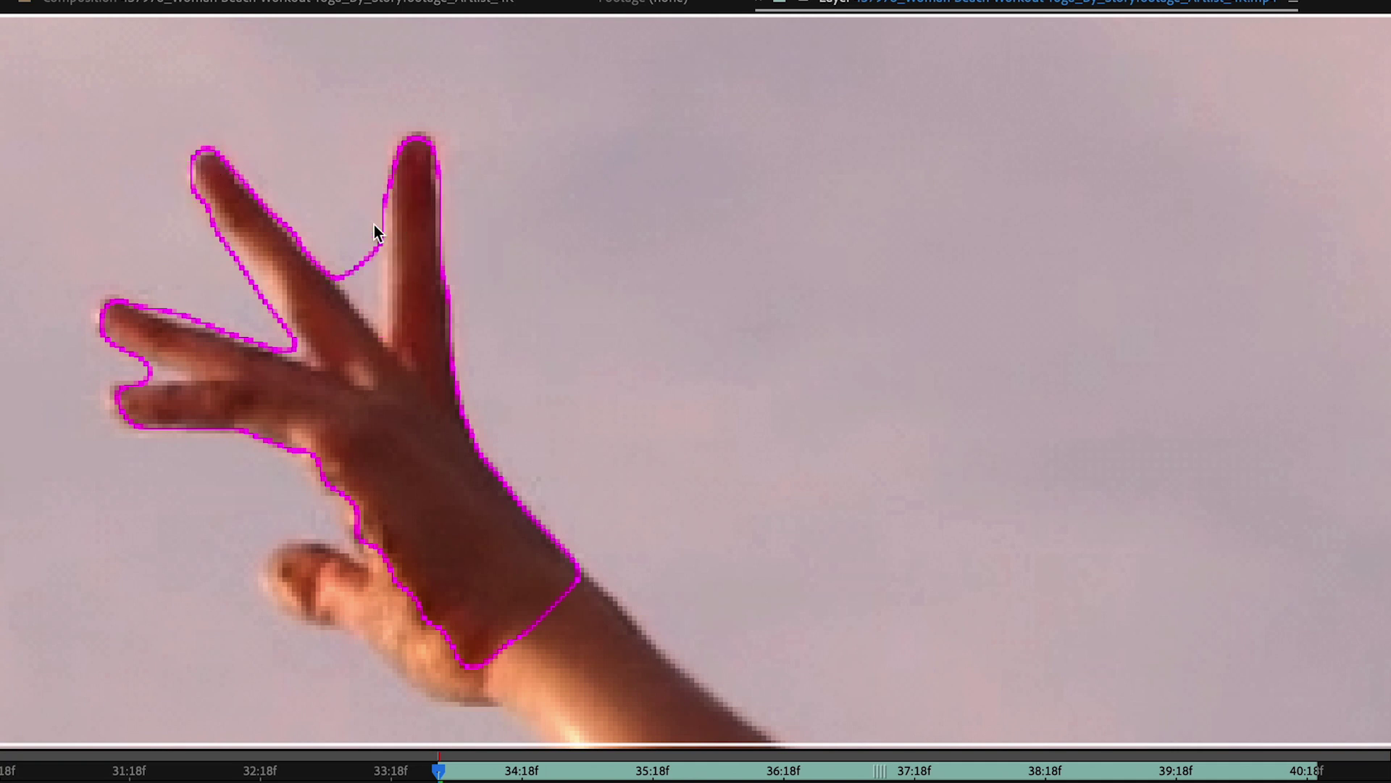
left_click_drag(347, 367, 388, 283)
mouse_move(215, 292)
left_mouse_down()
mouse_move(167, 290)
mouse_move(169, 323)
left_mouse_up()
left_click(141, 234)
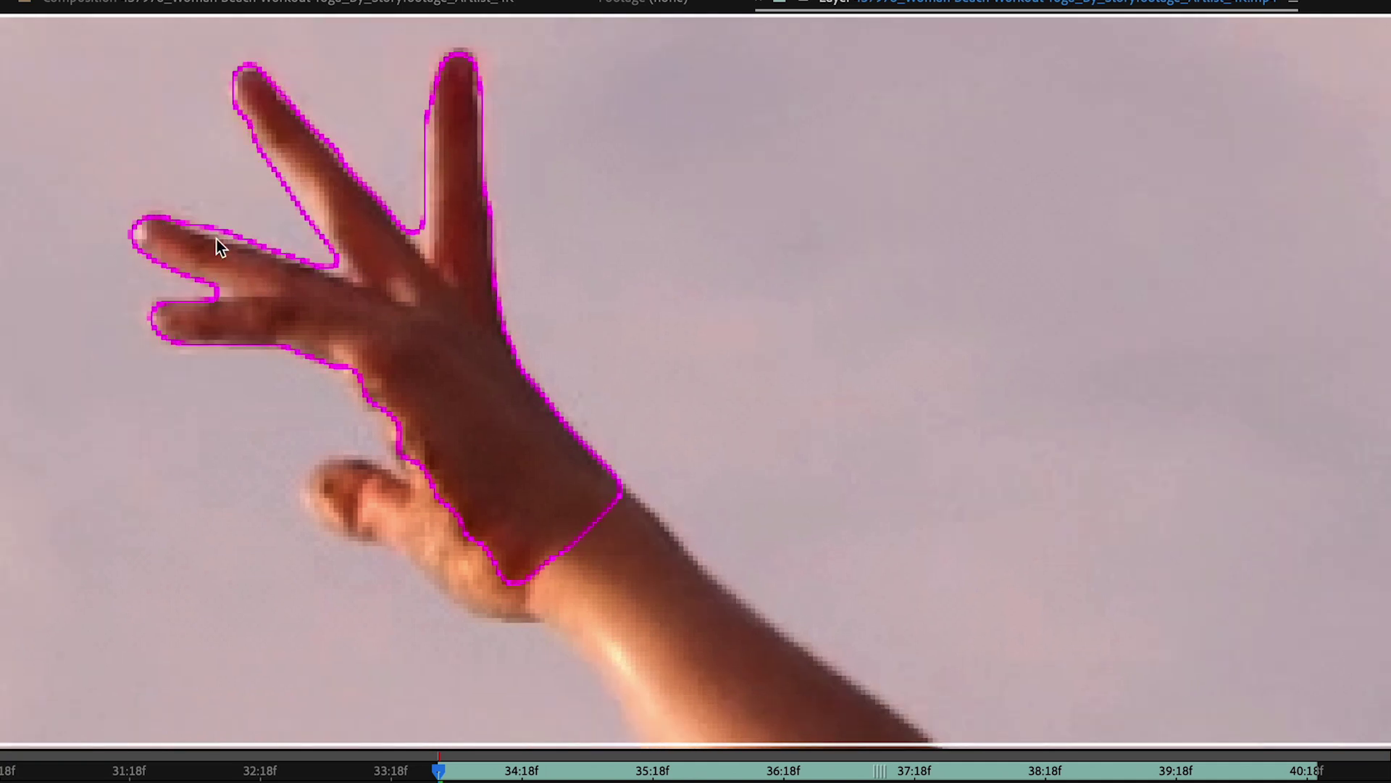
Add the thumb and the forearm down to the elbow to the roto selection.
mouse_move(357, 384)
left_mouse_down()
mouse_move(329, 487)
mouse_move(446, 564)
left_mouse_up()
left_click(319, 500)
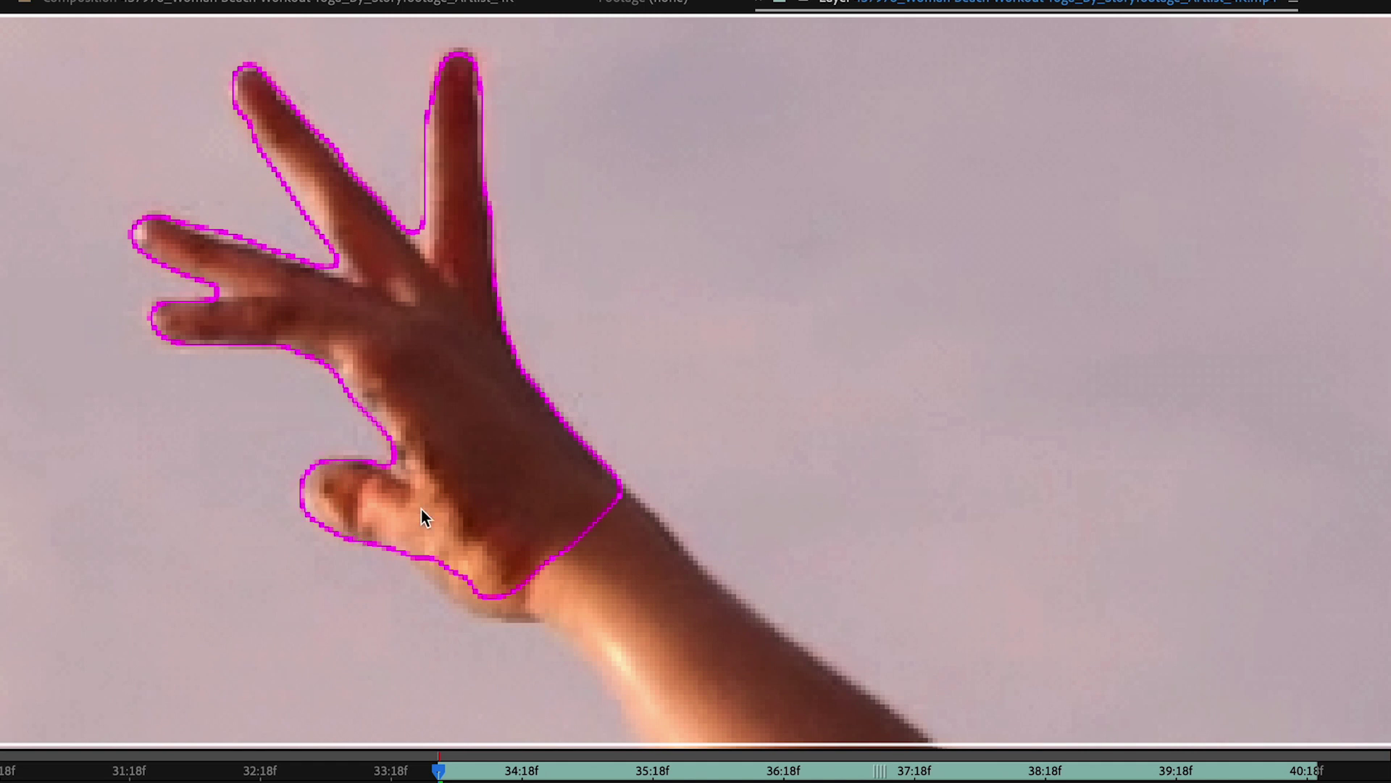
left_click_drag(420, 508, 246, 374)
left_click_drag(324, 216, 227, 64)
mouse_move(130, 263)
left_mouse_down()
mouse_move(179, 297)
mouse_move(307, 328)
mouse_move(242, 193)
left_mouse_up()
key("comma")
mouse_move(451, 286)
left_mouse_down()
mouse_move(629, 480)
mouse_move(446, 295)
left_mouse_up()
left_click_drag(268, 126, 368, 244)
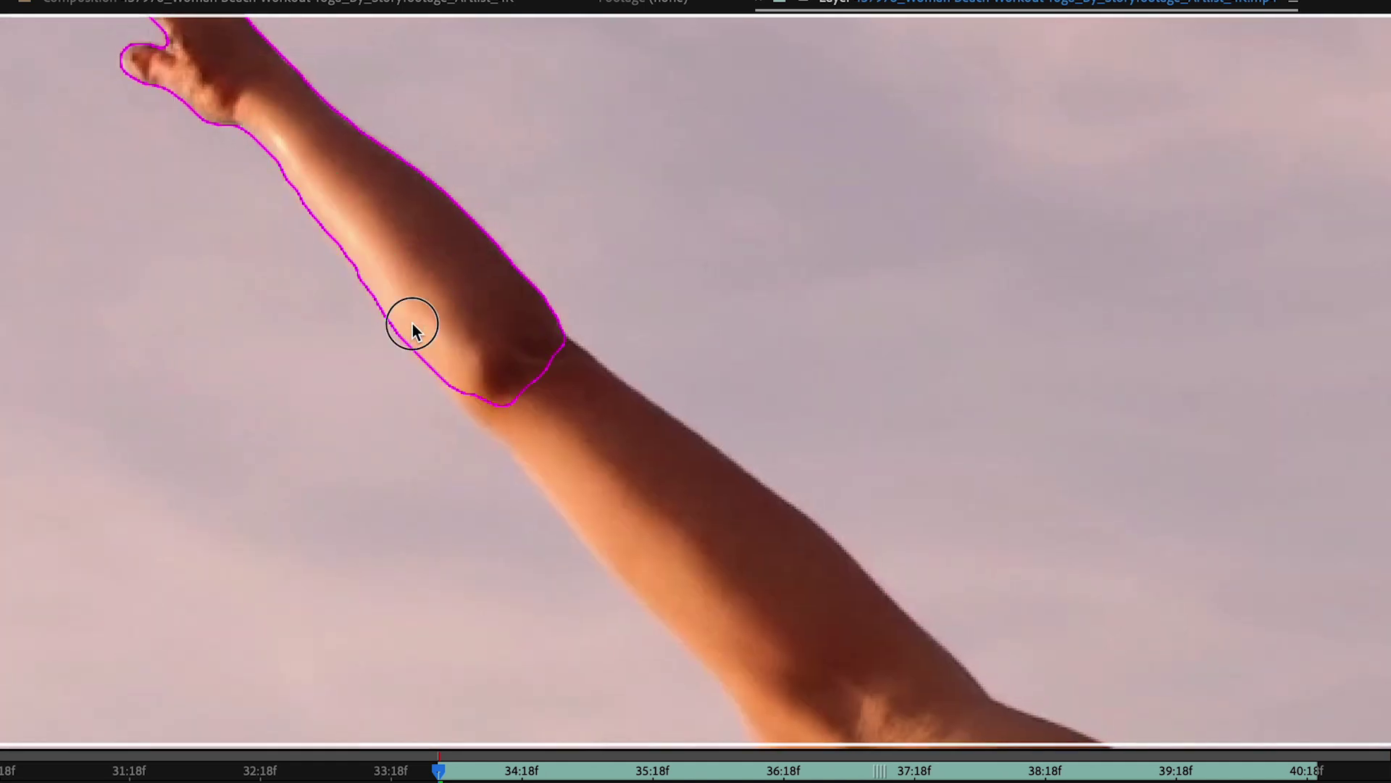
Extend the roto selection along the raised upper arm to the shoulder, following the arm's edges.
left_click_drag(451, 372, 554, 489)
left_click_drag(646, 558, 416, 381)
left_click_drag(283, 260, 489, 485)
key("period")
left_click_drag(373, 395, 695, 277)
left_click(360, 233)
left_click_drag(326, 250, 518, 479)
left_click(474, 403)
key("comma")
scroll(642, 401, "down", 2)
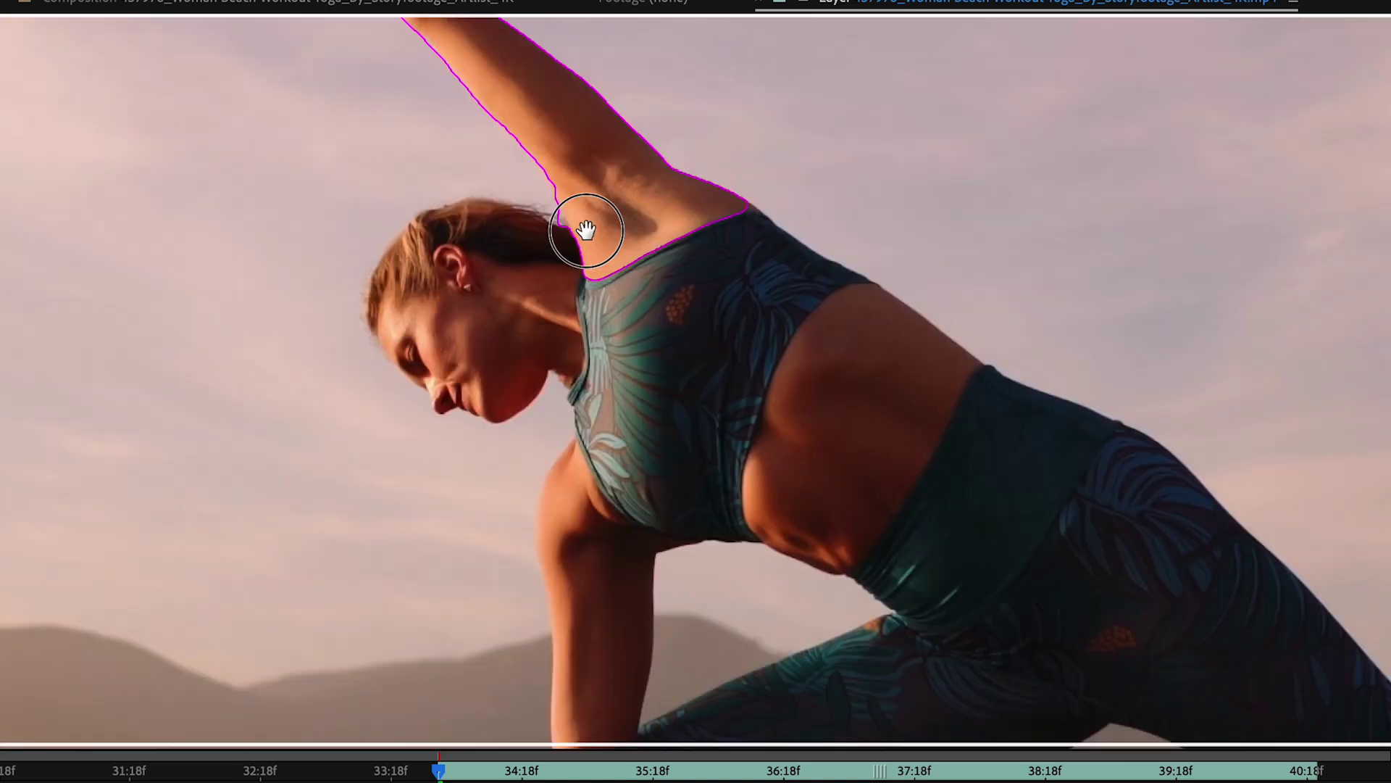
Add the head, neck and patterned top to the selection and exclude the gap between hair and raised arm.
scroll(619, 280, "up", 3)
left_click_drag(618, 279, 325, 530)
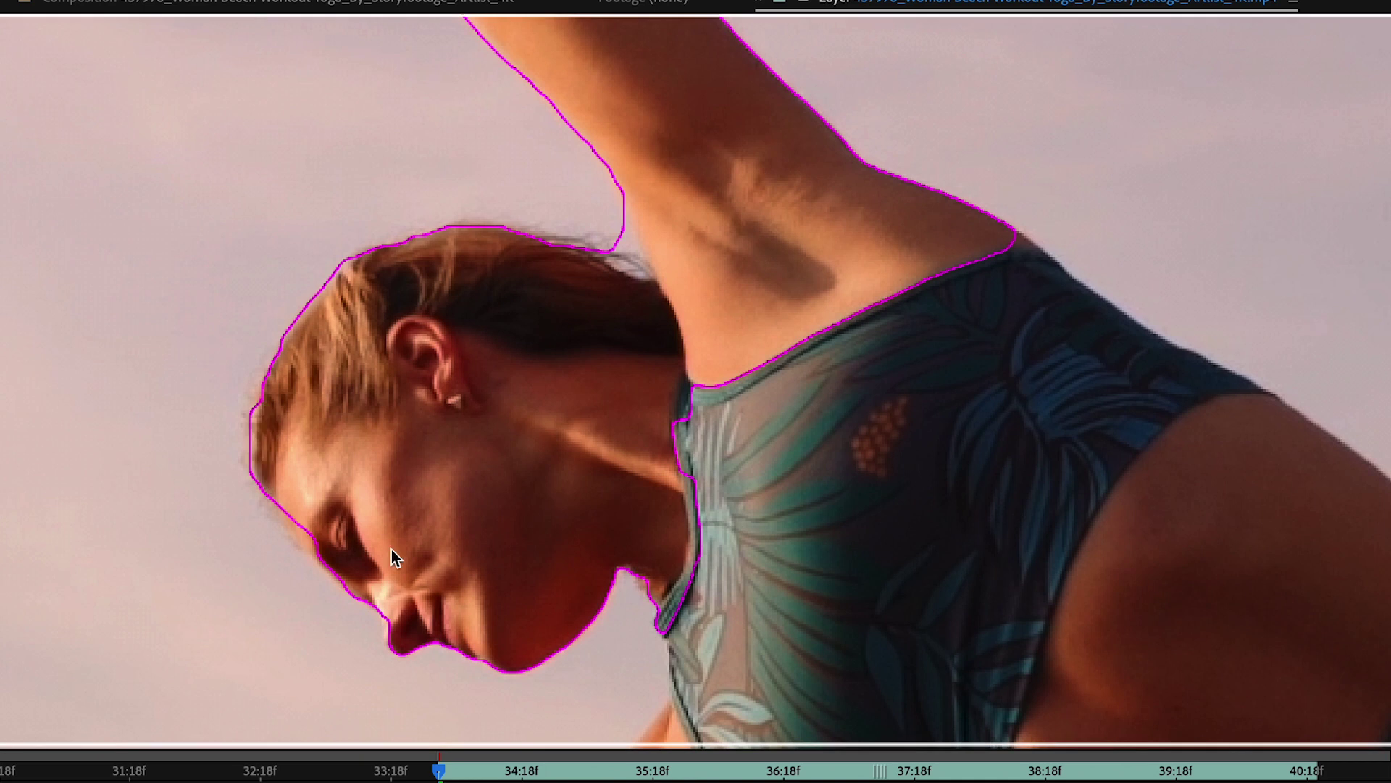
mouse_move(680, 396)
left_mouse_down()
mouse_move(846, 456)
mouse_move(504, 277)
left_mouse_up()
left_click_drag(288, 79, 271, 55)
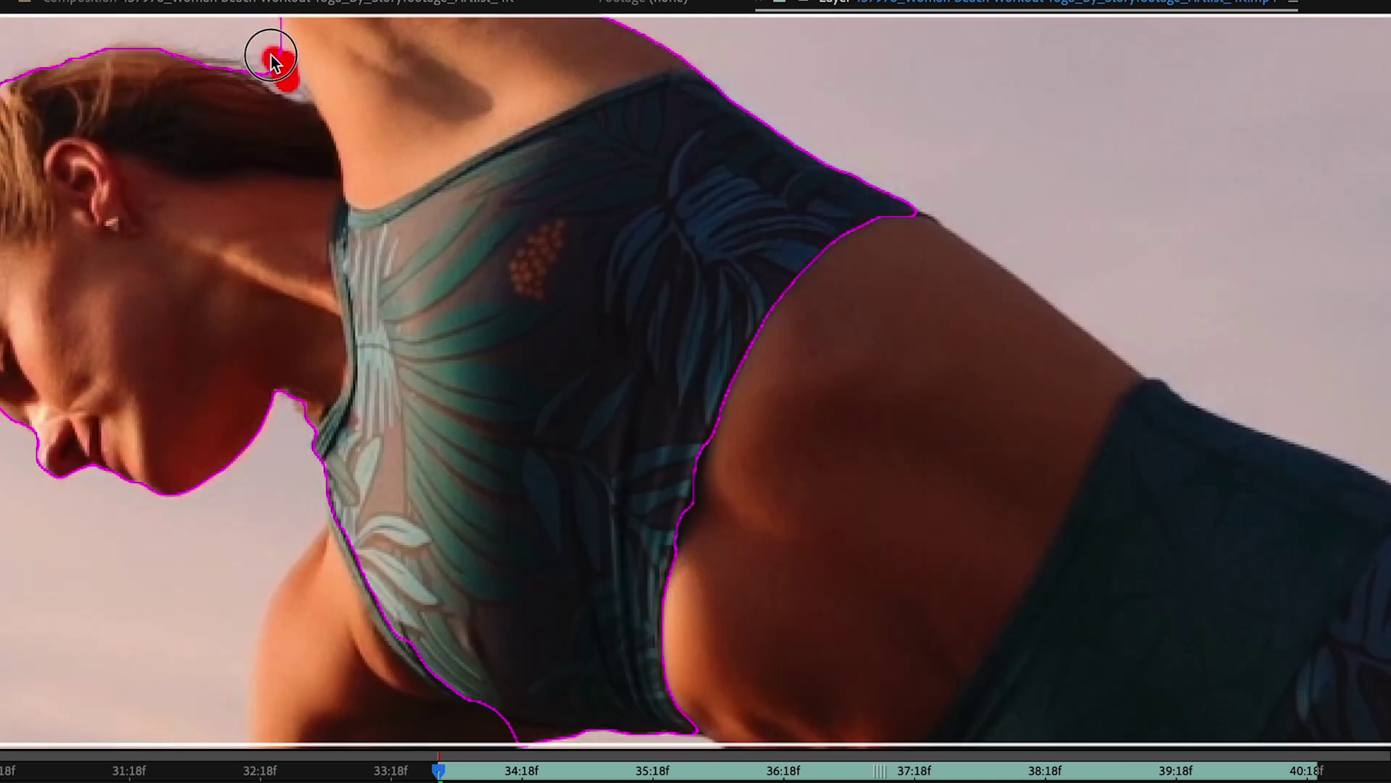
Extend the roto selection over the bare midriff, waistband and patterned leggings at the hips.
left_click_drag(442, 193, 452, 195)
left_click_drag(885, 239, 497, 146)
left_click_drag(497, 146, 317, 512)
left_click_drag(972, 497, 474, 239)
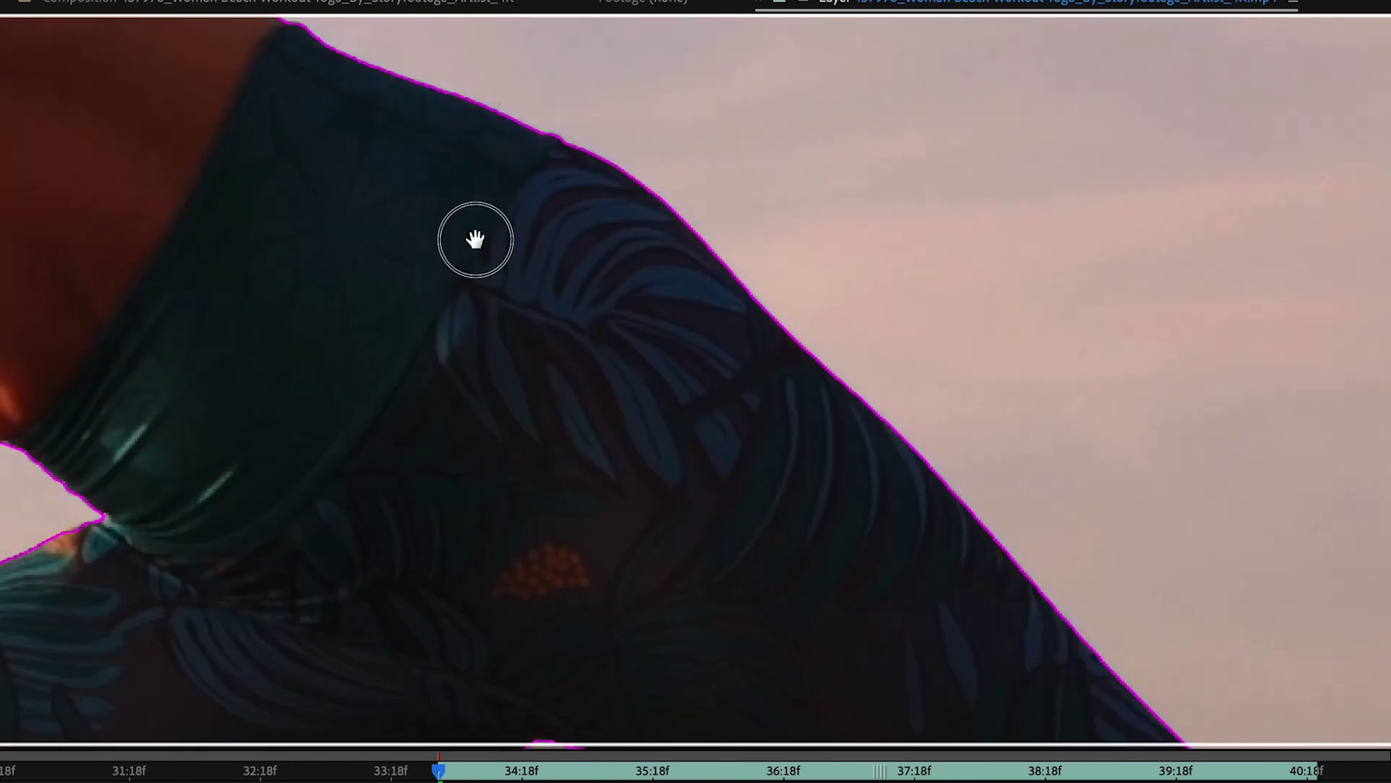
left_click_drag(942, 652, 355, 249)
Add the rear leg and its foot to the selection and check the edge beneath both thighs.
left_click_drag(803, 732, 568, 449)
mouse_move(568, 466)
left_mouse_down()
mouse_move(611, 504)
mouse_move(855, 608)
mouse_move(731, 458)
left_mouse_up()
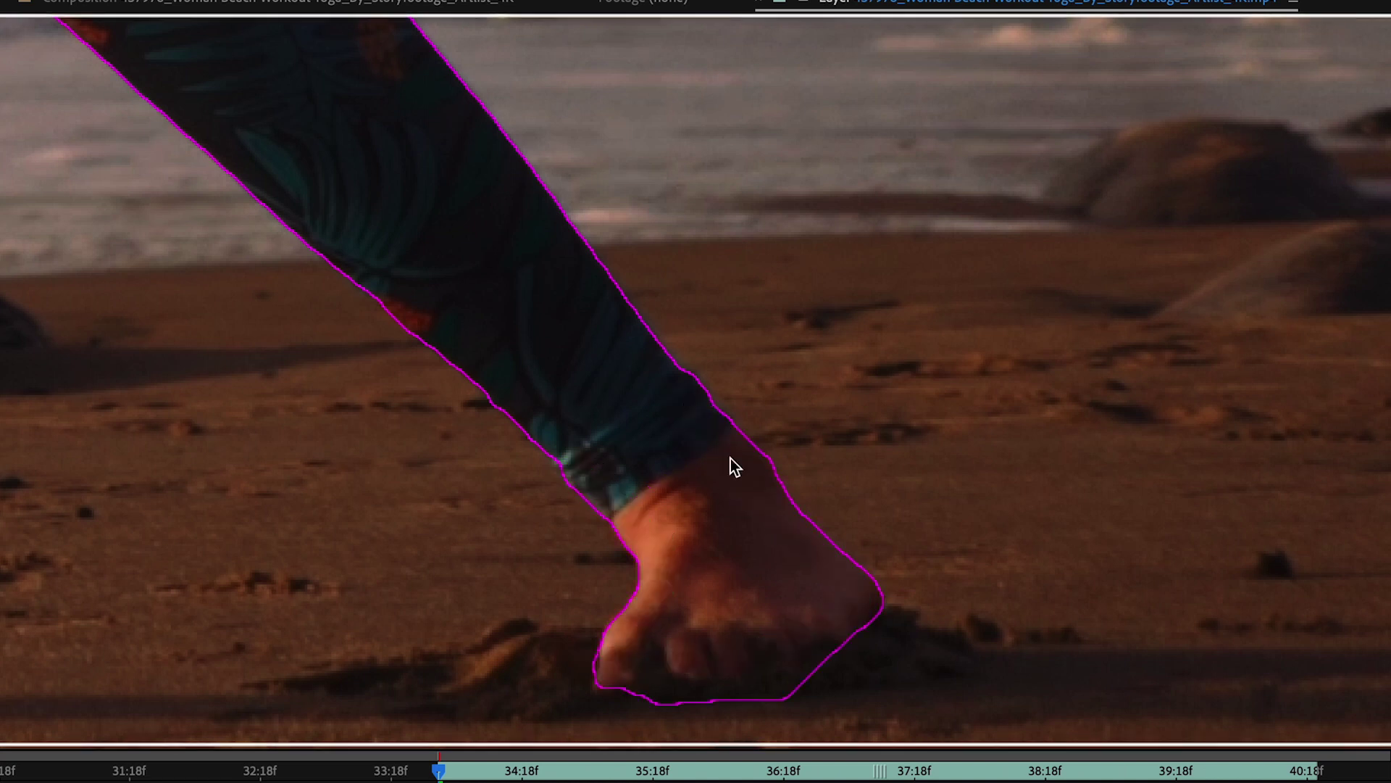
mouse_move(589, 620)
left_mouse_down()
mouse_move(761, 716)
mouse_move(786, 703)
left_mouse_up()
left_click_drag(181, 108, 1252, 545)
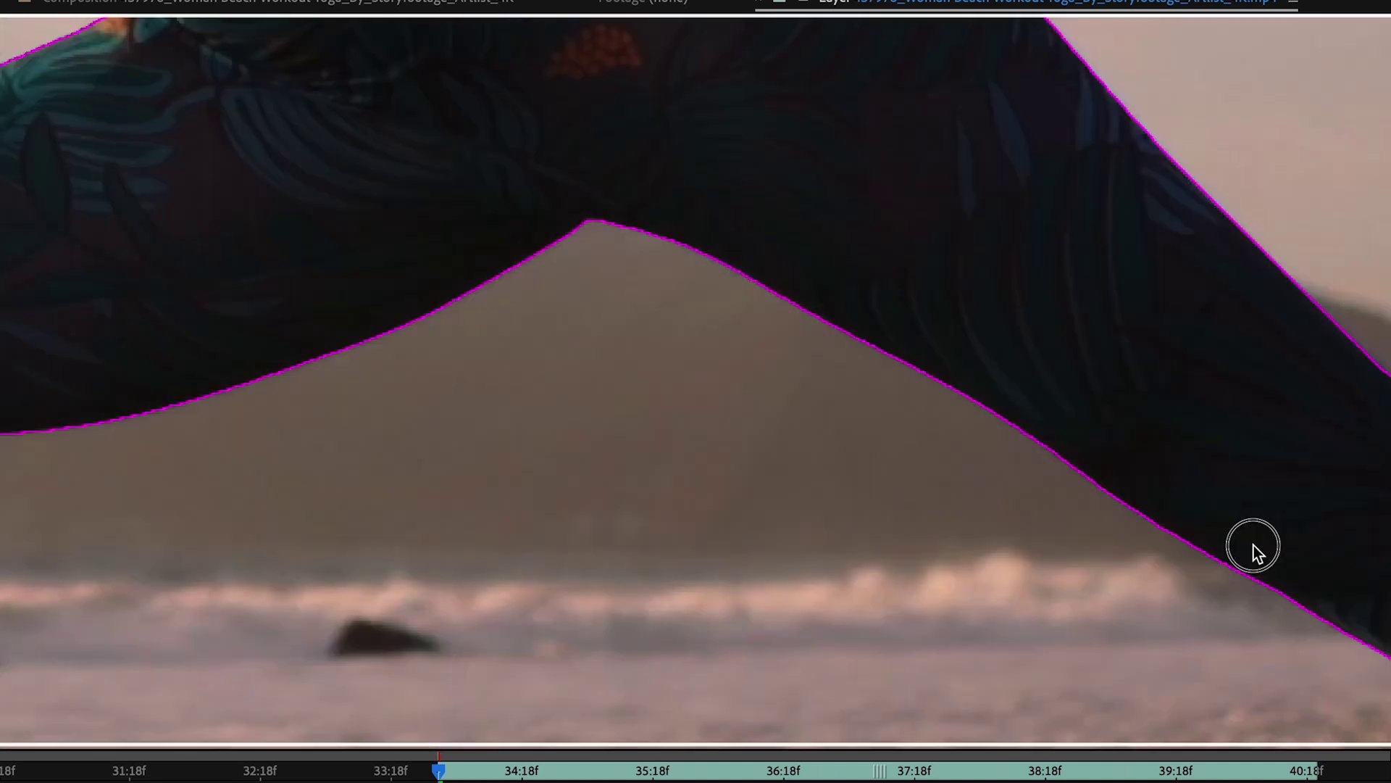
left_click_drag(174, 413, 1043, 663)
Add the supporting arm and the bent front leg to the selection, cleaning the arm's outer edge.
left_click_drag(450, 181, 540, 582)
left_click_drag(528, 308, 466, 439)
mouse_move(472, 438)
left_mouse_down()
mouse_move(473, 389)
mouse_move(497, 606)
mouse_move(361, 151)
left_mouse_up()
mouse_move(325, 124)
left_mouse_down()
mouse_move(357, 319)
mouse_move(356, 507)
left_mouse_up()
left_click_drag(358, 528, 373, 581)
left_click_drag(407, 388, 445, 307)
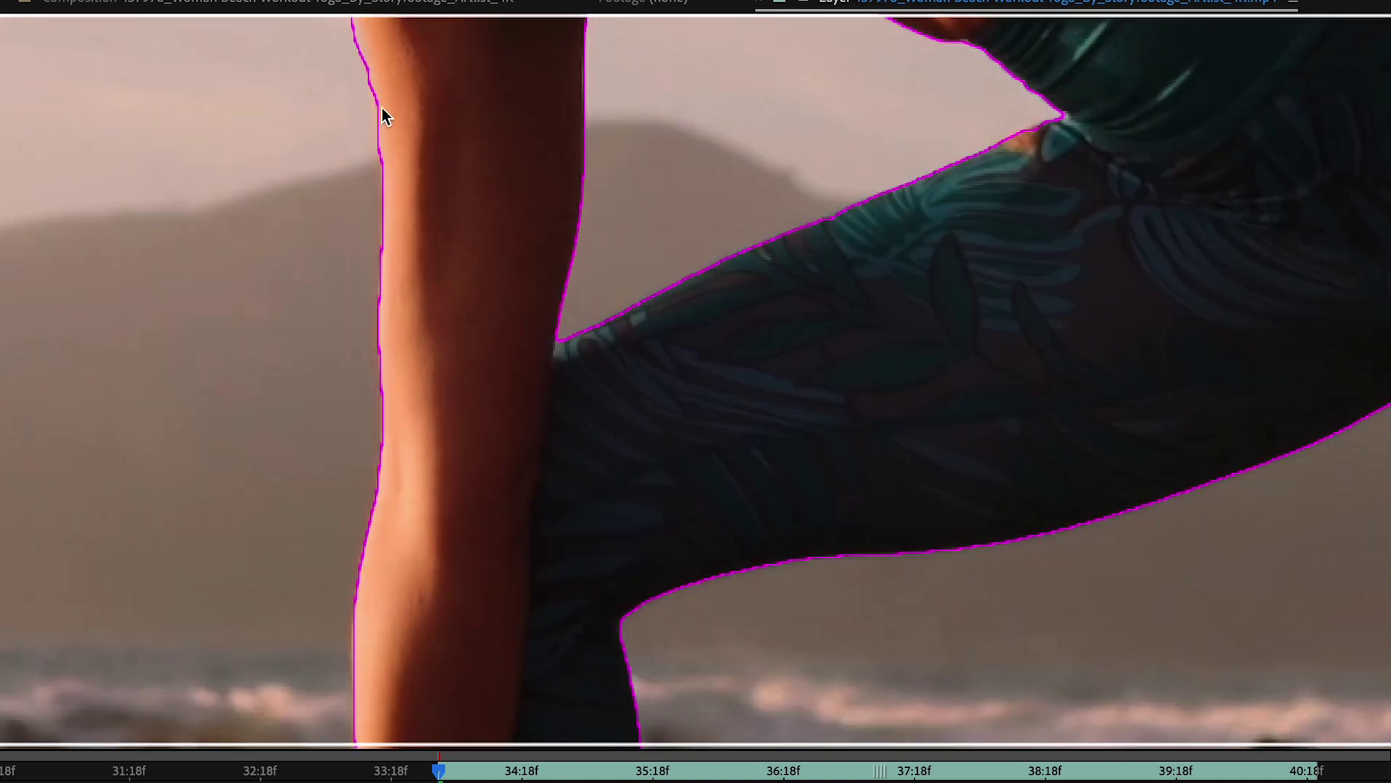
left_click_drag(363, 125, 366, 138)
Complete the selection over the lower supporting arm, its hand and the front foot.
left_click_drag(449, 732, 484, 146)
mouse_move(415, 264)
left_mouse_down()
mouse_move(380, 487)
mouse_move(399, 310)
left_mouse_up()
left_click_drag(379, 313, 388, 370)
left_click_drag(544, 462, 574, 607)
key("comma")
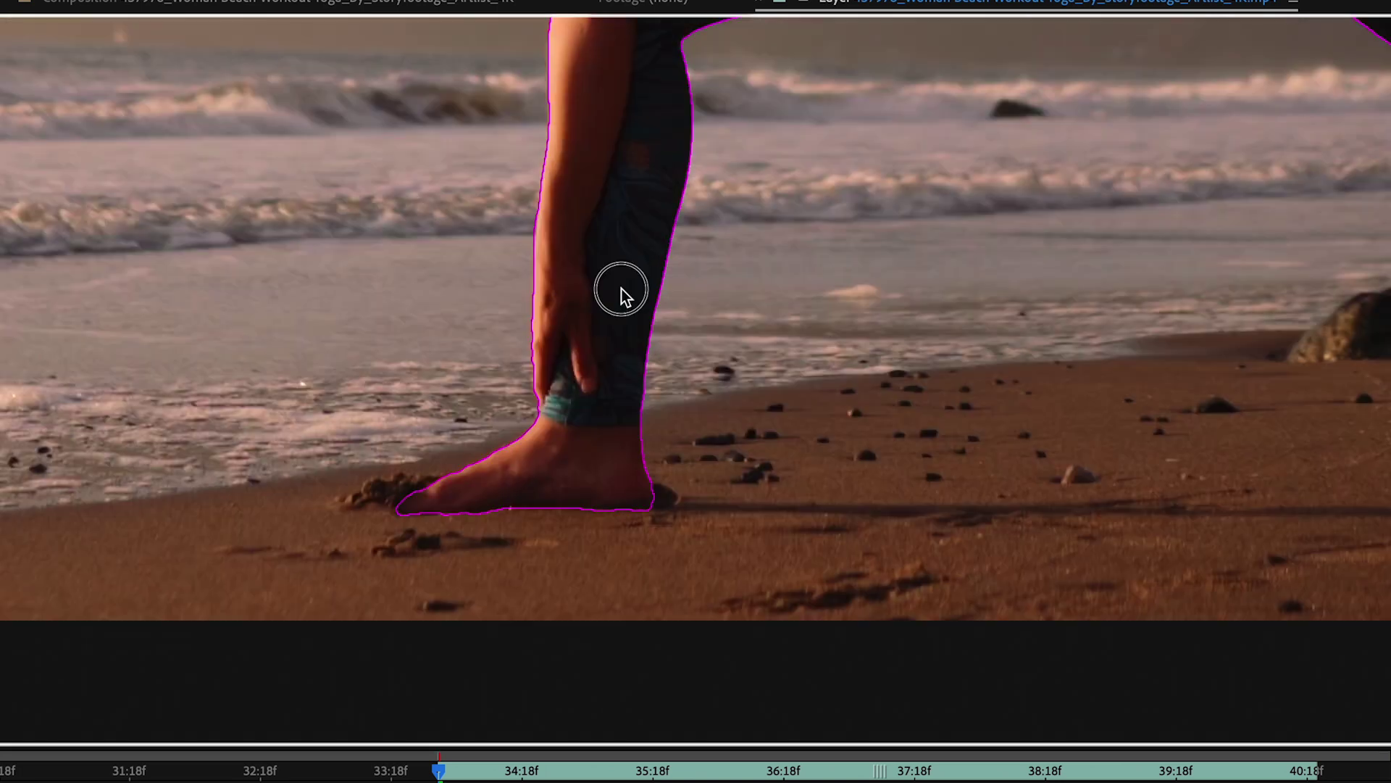
key("comma")
left_click_drag(535, 116, 323, 384)
key("comma")
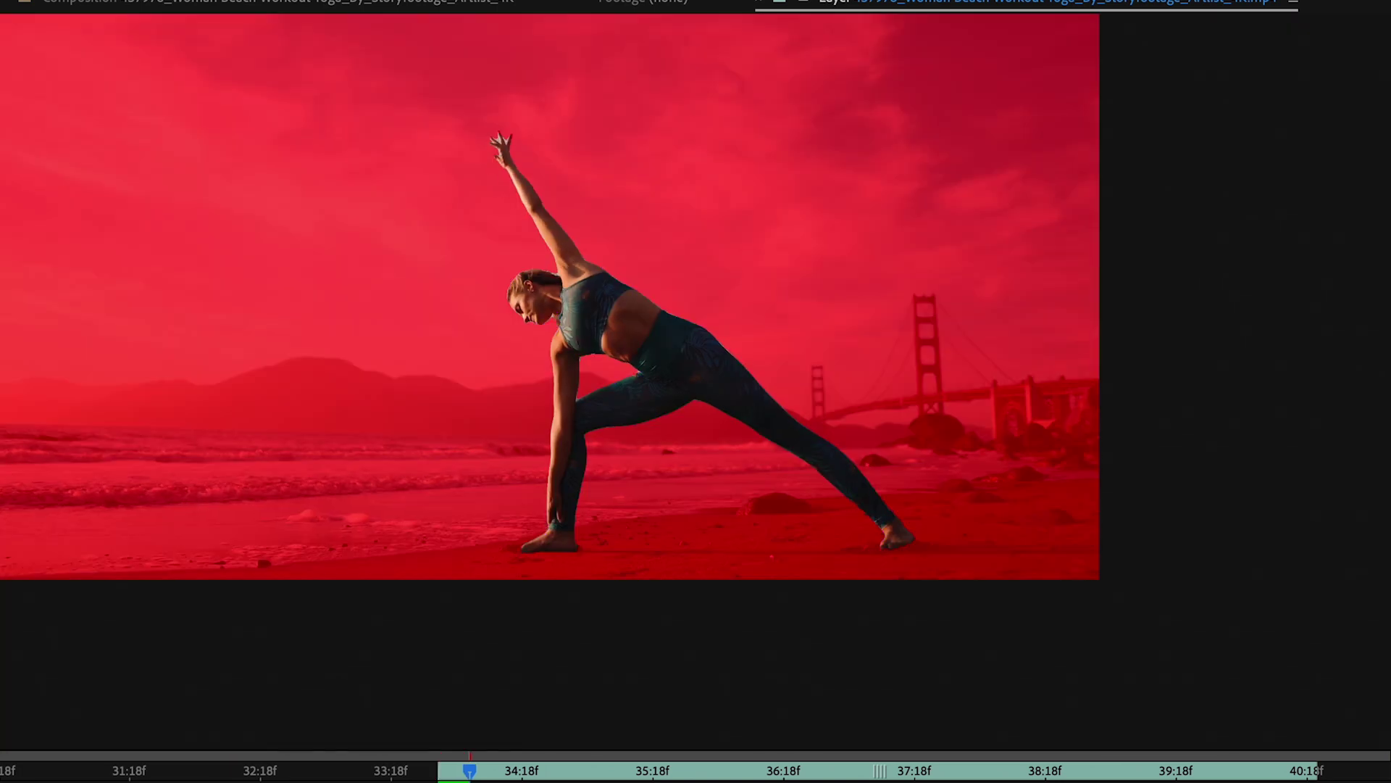
Play the roto matte forward and inspect the raised hand, arm and head for selection errors.
key("space")
key("period")
left_click_drag(515, 289, 787, 706)
key("period")
key("period")
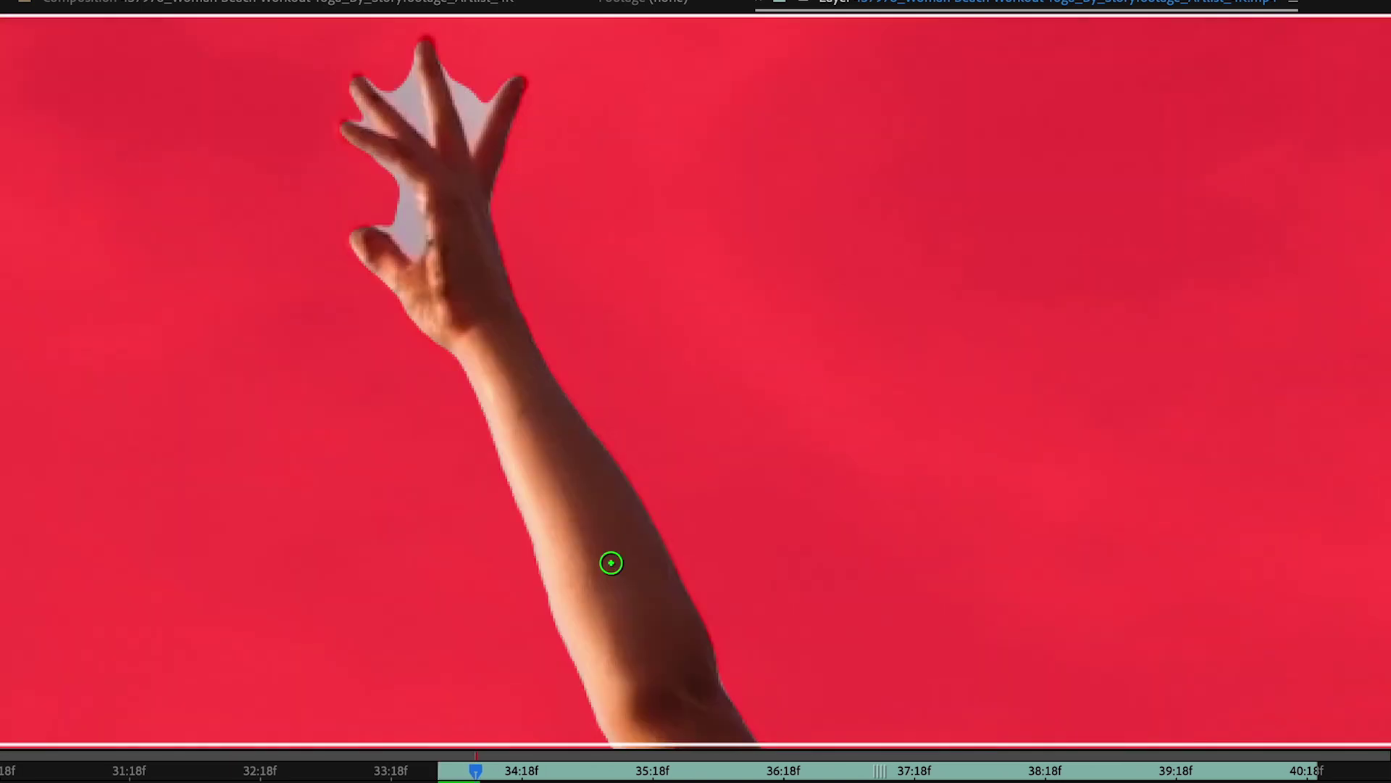
left_click_drag(611, 561, 507, 92)
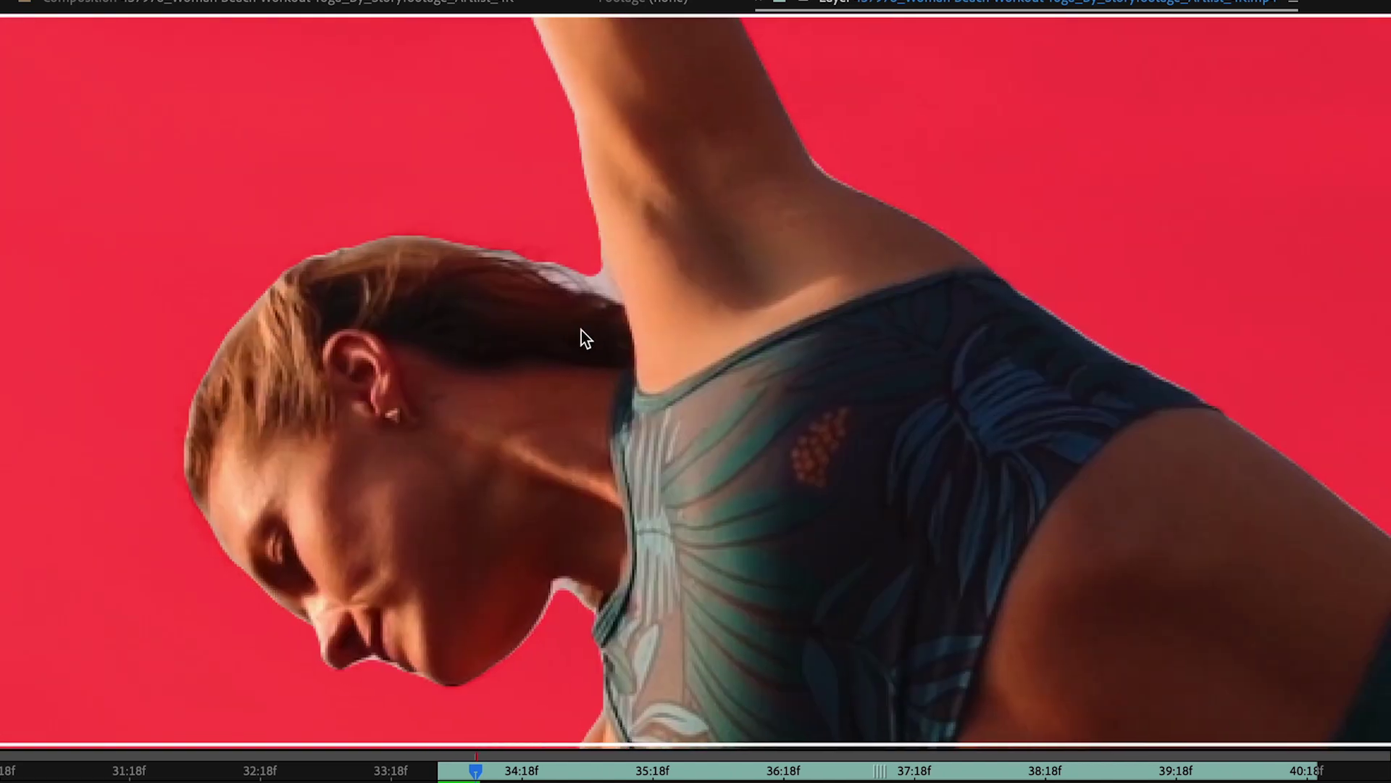
Go back to the frame just after the base frame and exclude the sky between hair and raised arm.
key("Page_Up")
key("Page_Up")
key("Page_Up")
key("Page_Up")
key("Page_Up")
key("Page_Up")
key("Page_Up")
key("Page_Up")
key("Page_Up")
key("Page_Down")
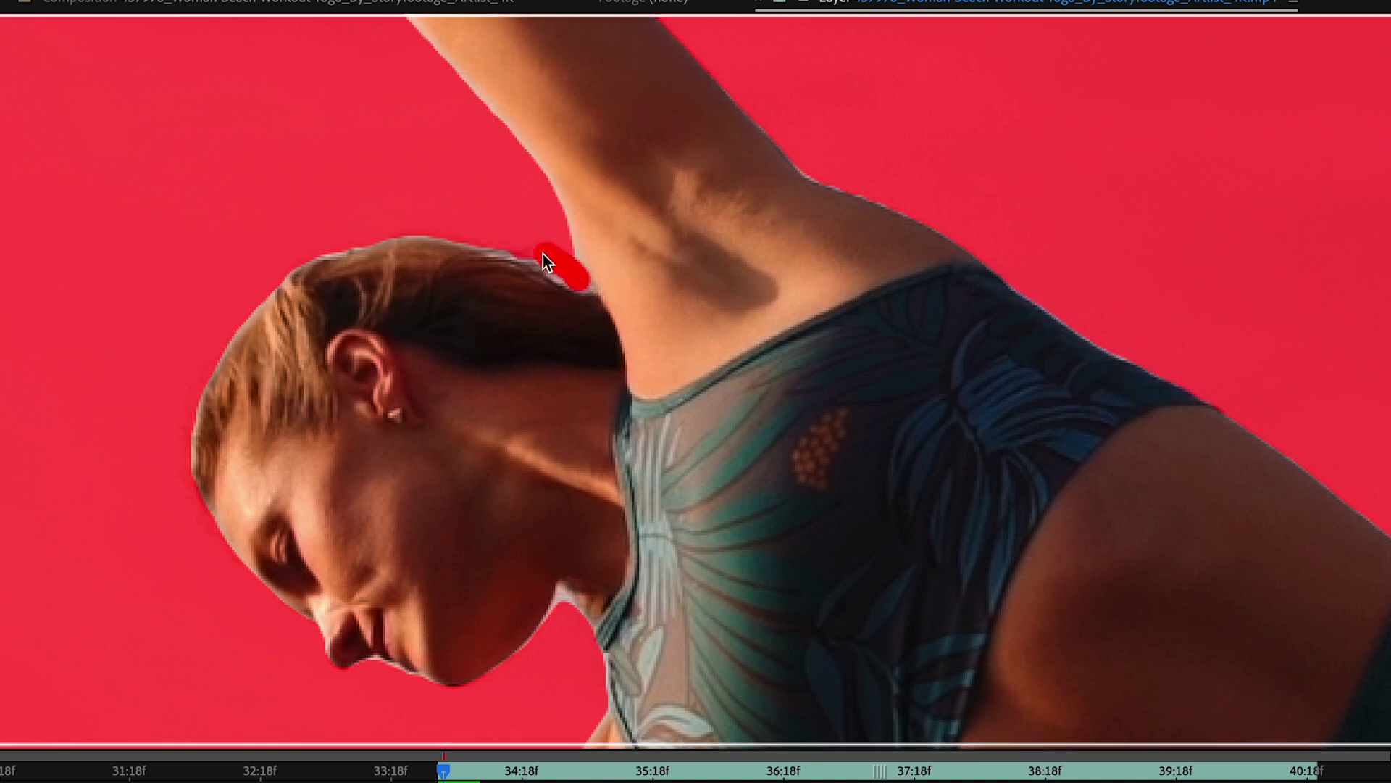
left_click_drag(636, 188, 714, 732)
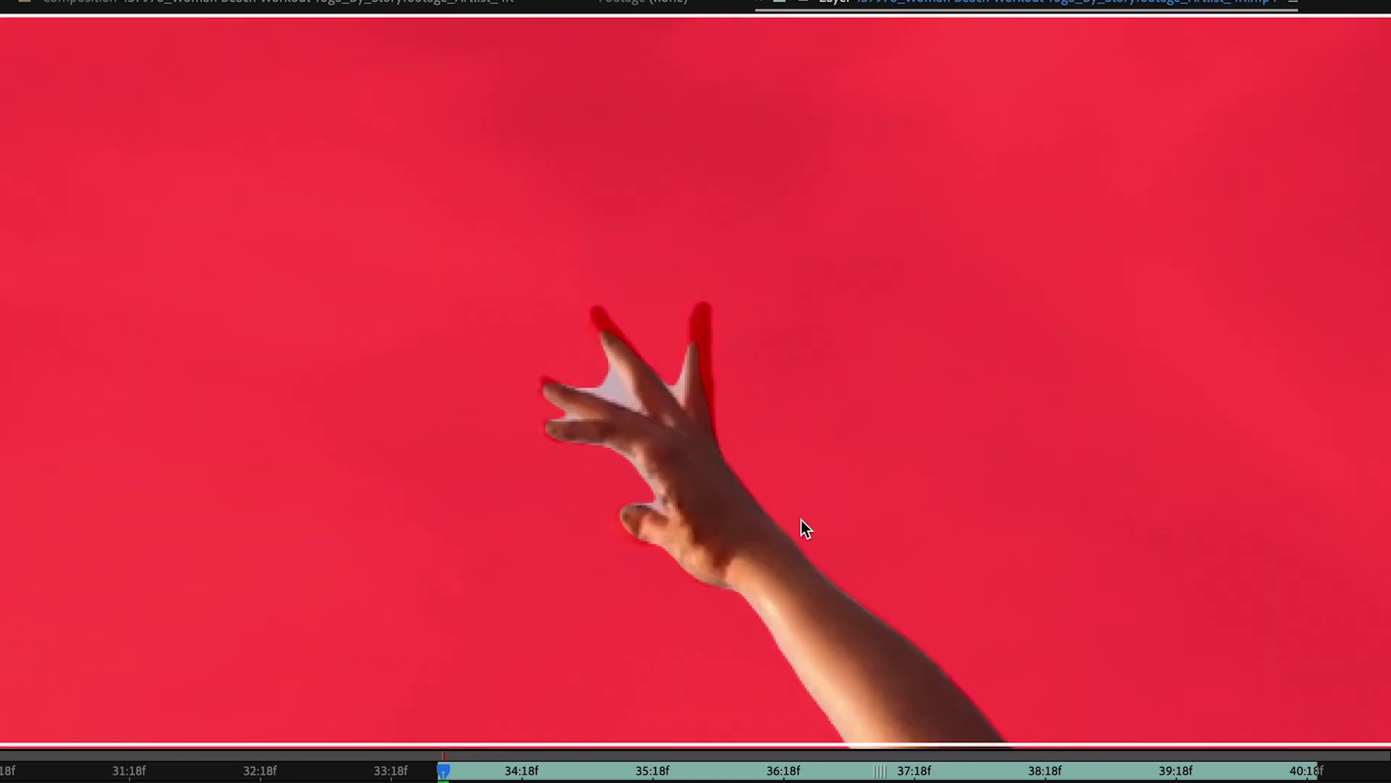
Restore the missing parts of the raised fingers on this frame and exclude the sky between them.
scroll(654, 366, "up", 1)
key("Page_Up")
key("Page_Down")
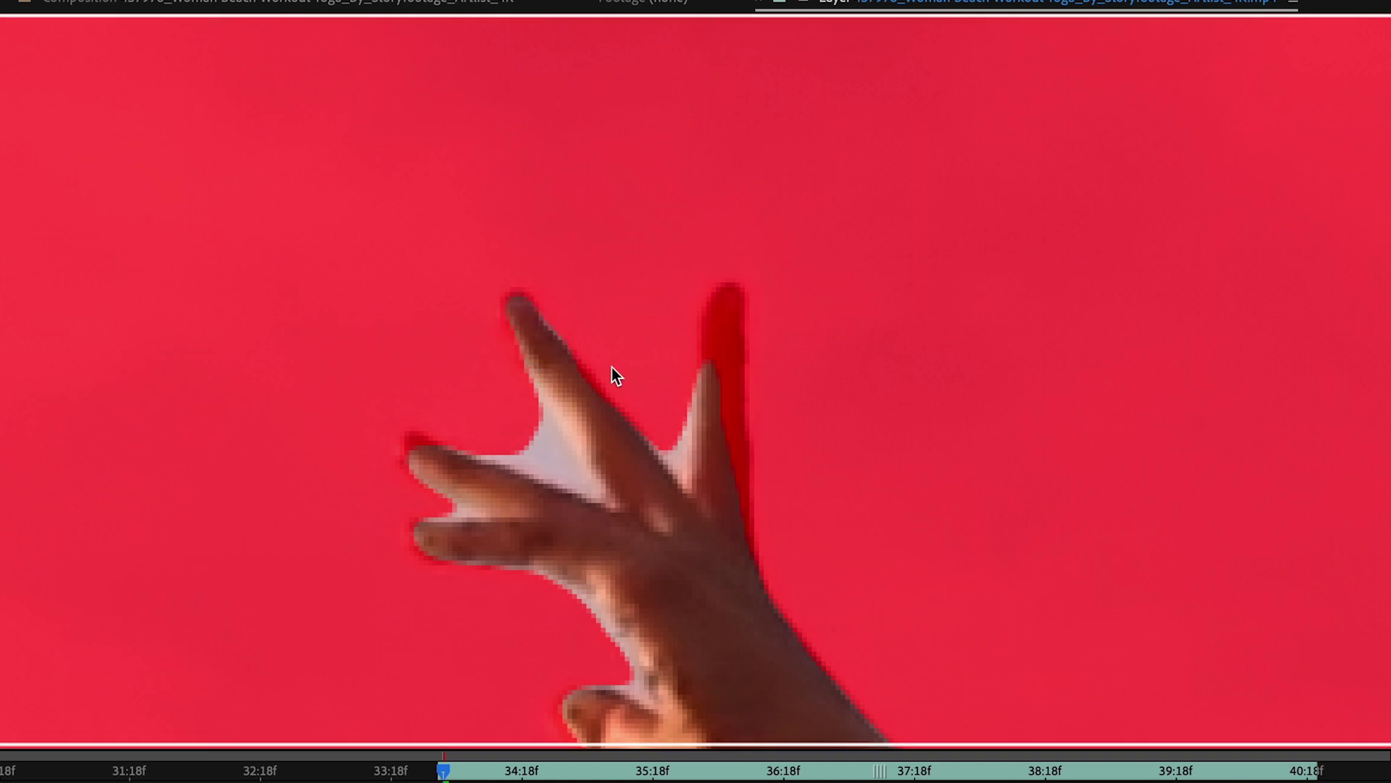
left_click_drag(730, 316, 723, 490)
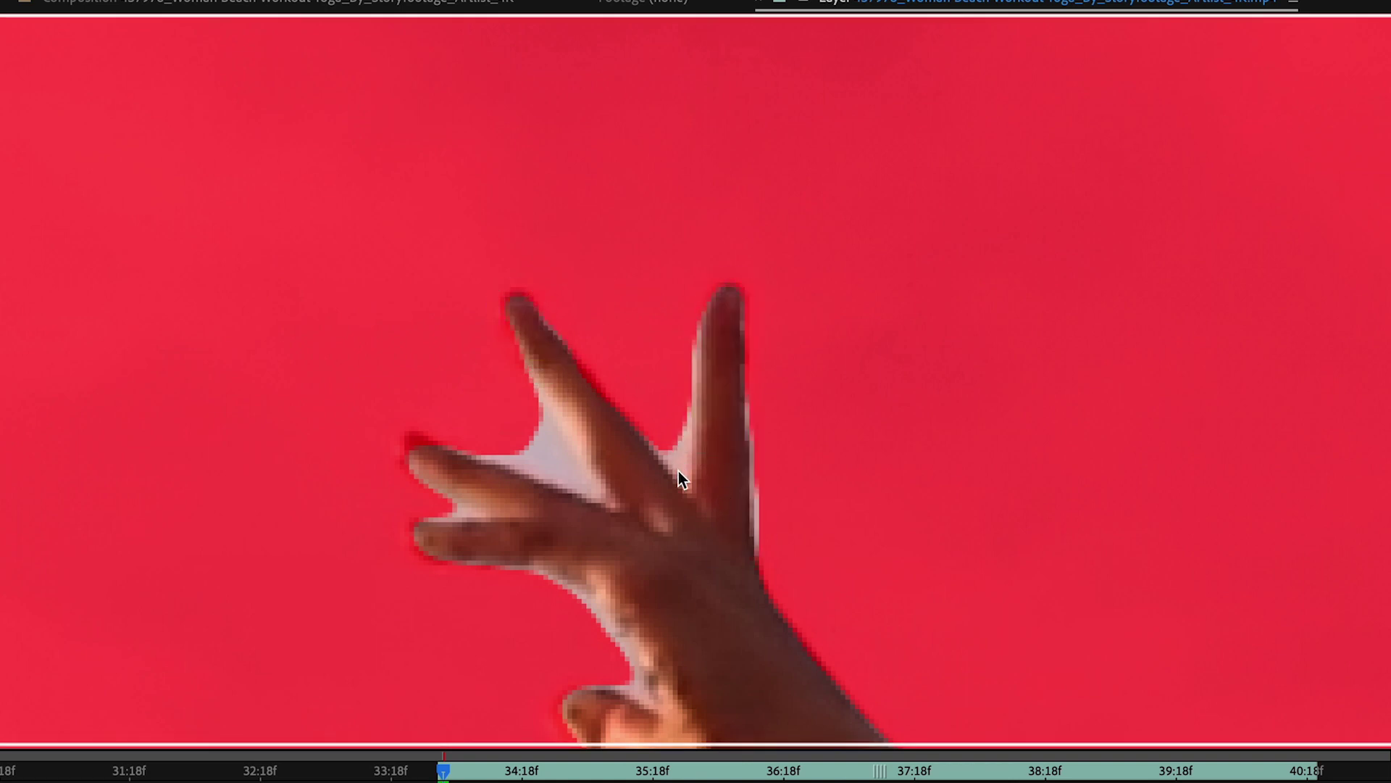
left_click_drag(677, 434, 677, 414)
left_click_drag(541, 437, 481, 444)
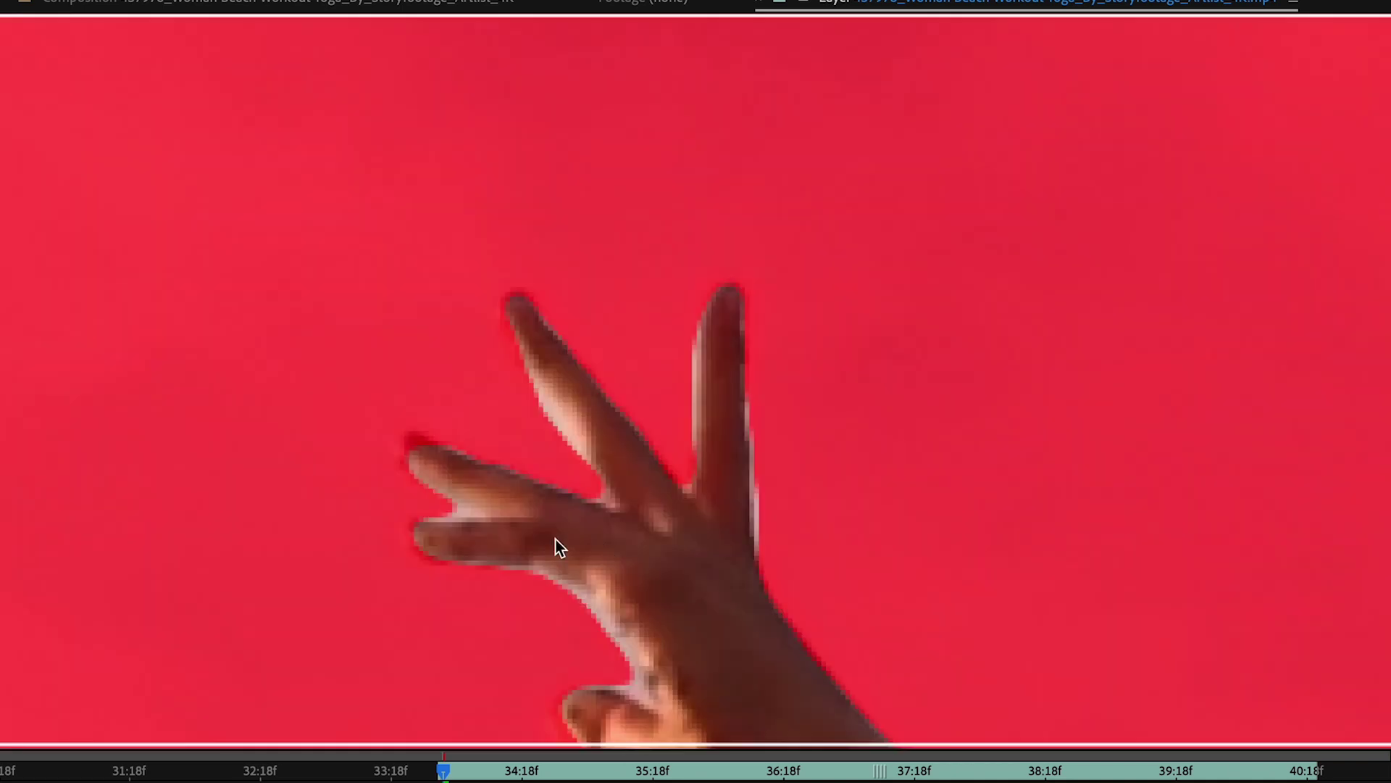
left_click_drag(466, 510, 416, 536)
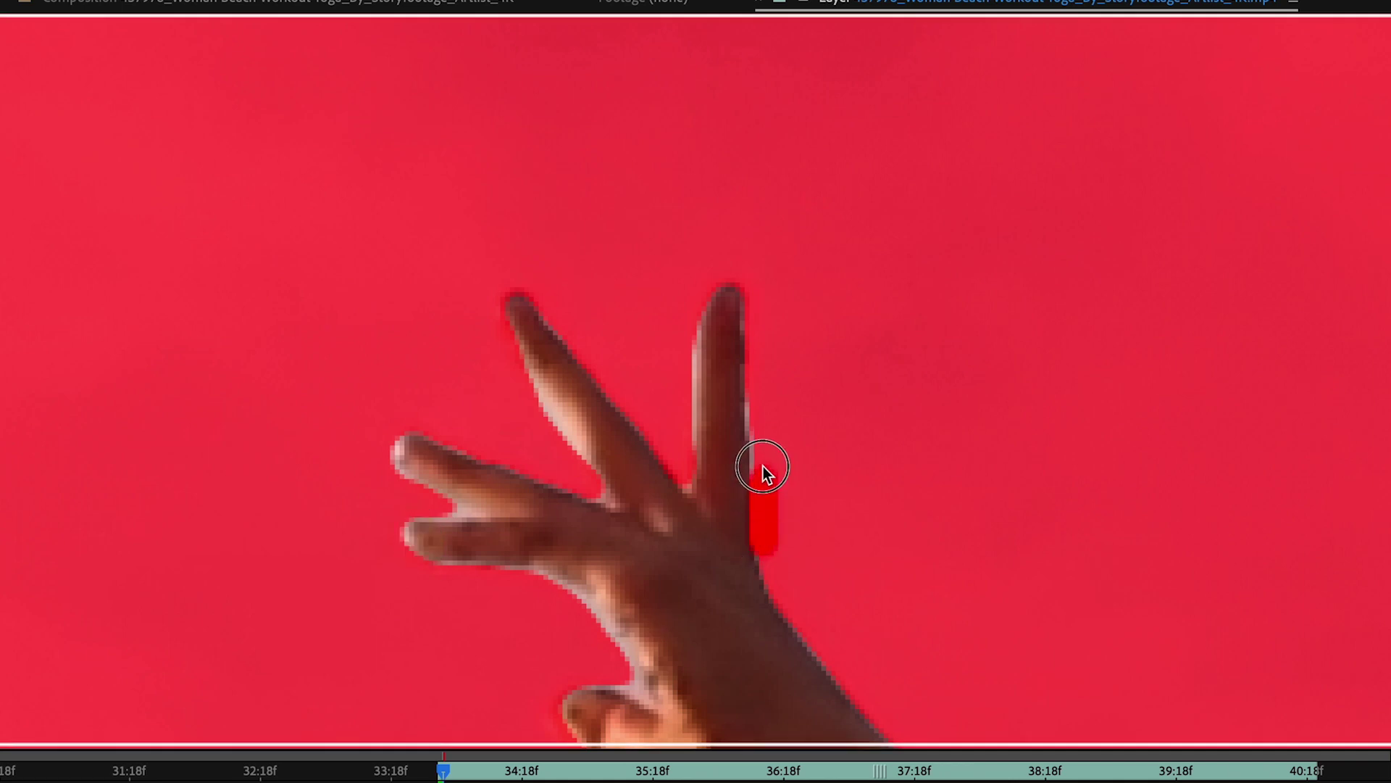
Advance to the next frame and correct the matte on the raised fingers and thumb.
scroll(685, 431, "down", 1)
key("Page_Down")
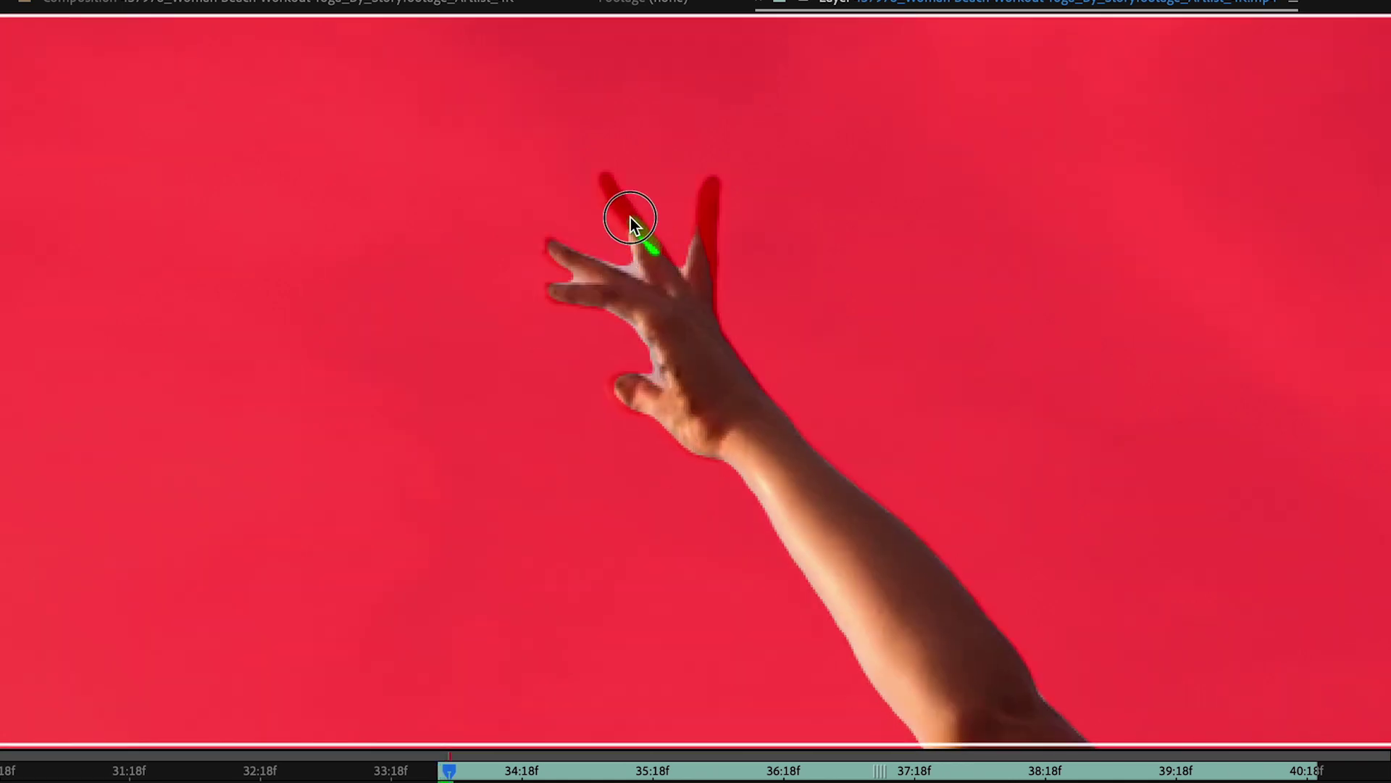
left_click_drag(716, 288, 720, 289)
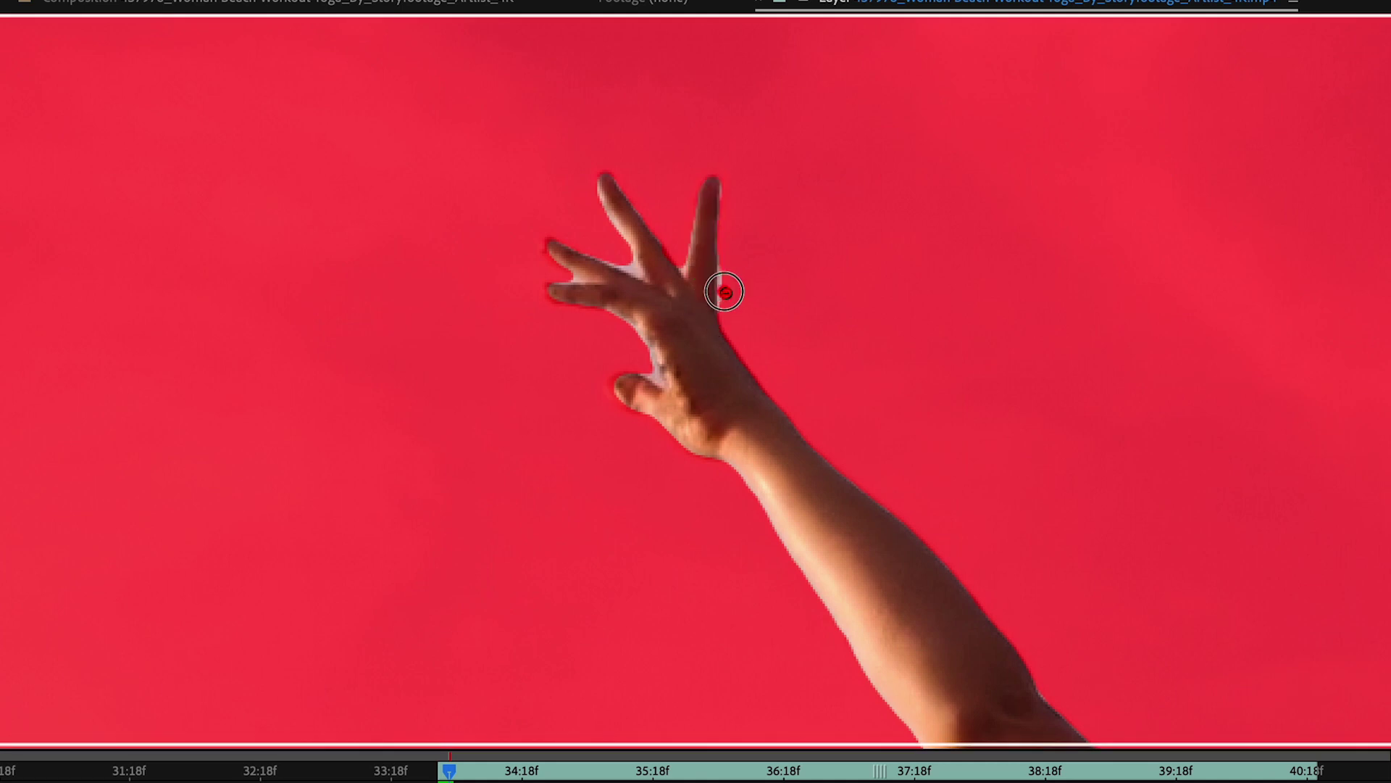
left_click(551, 292)
left_click(621, 382)
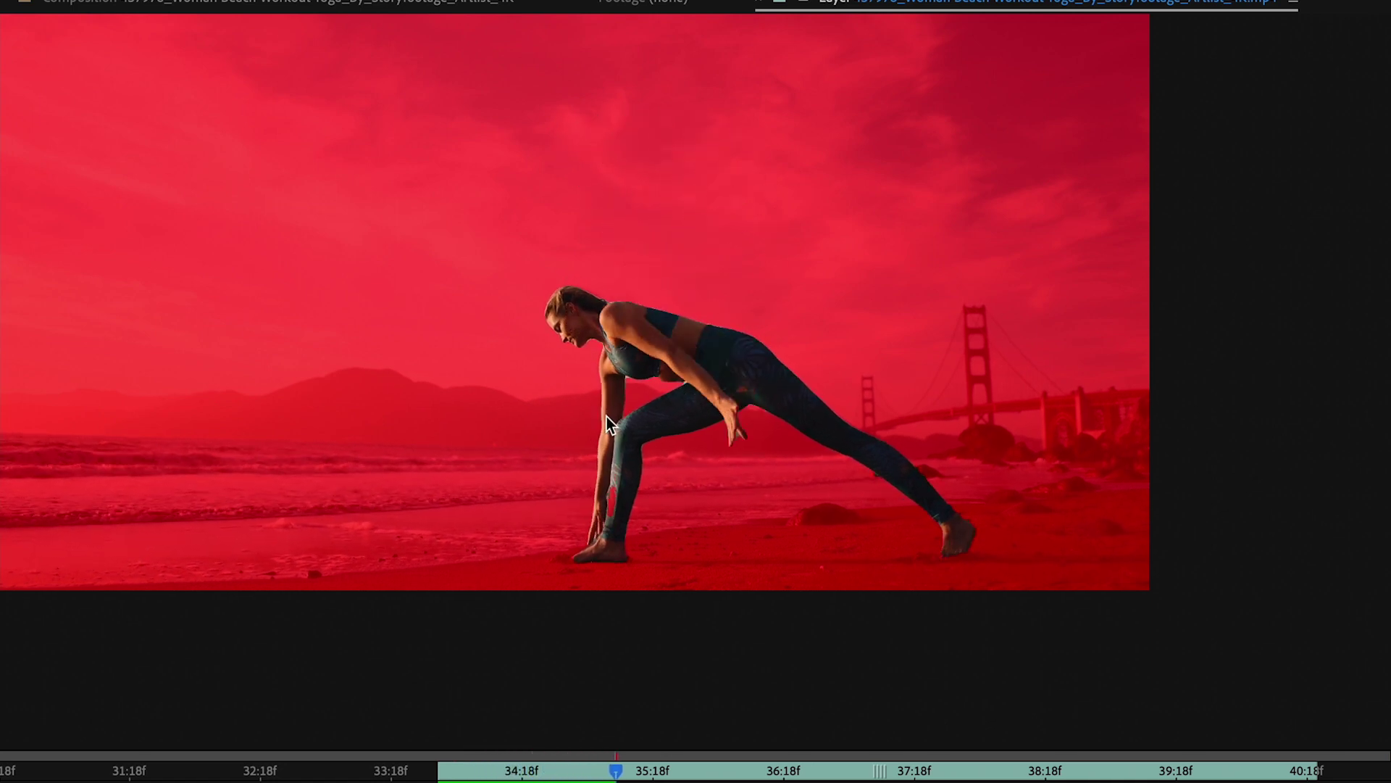
On the lunge frame near 35:18f, exclude the background gaps between the two arms and beneath the waist.
scroll(633, 486, "up", 4)
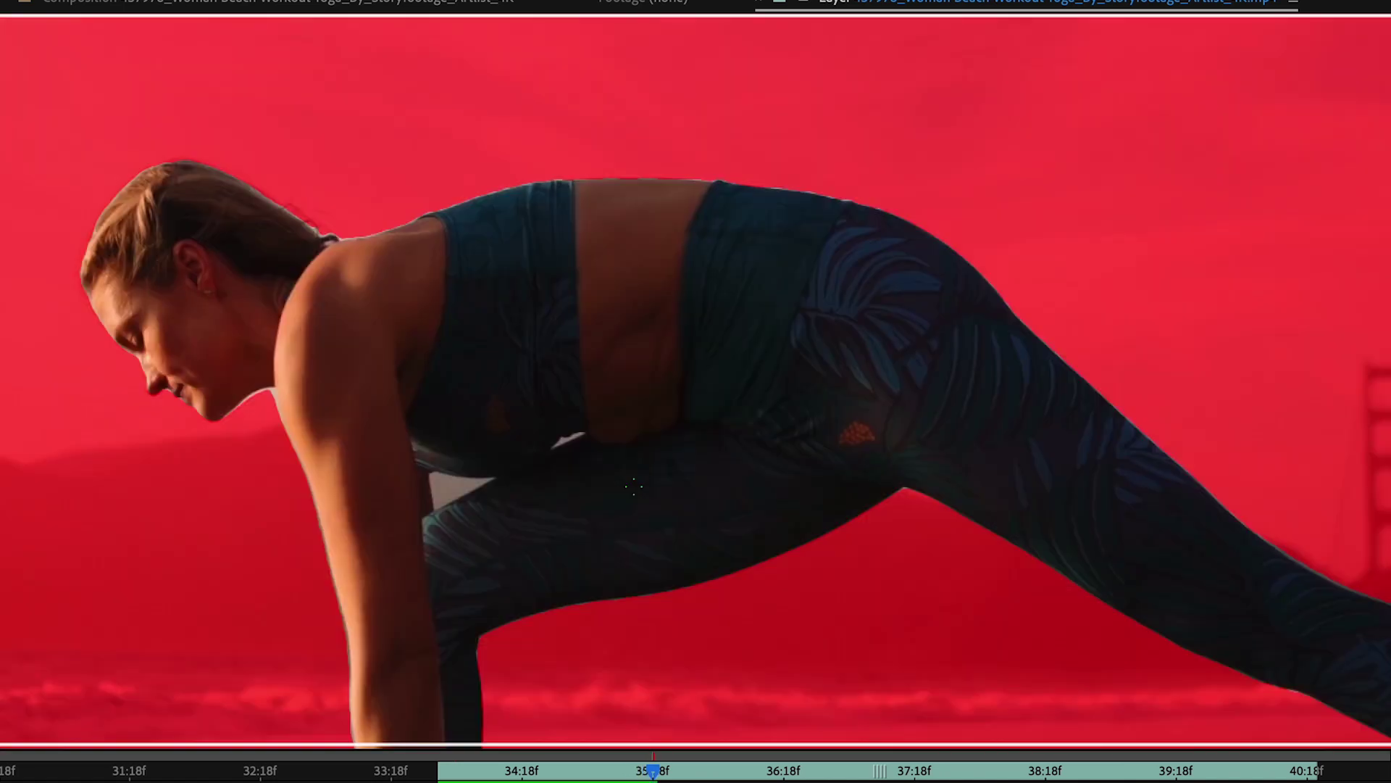
scroll(485, 401, "up", 4)
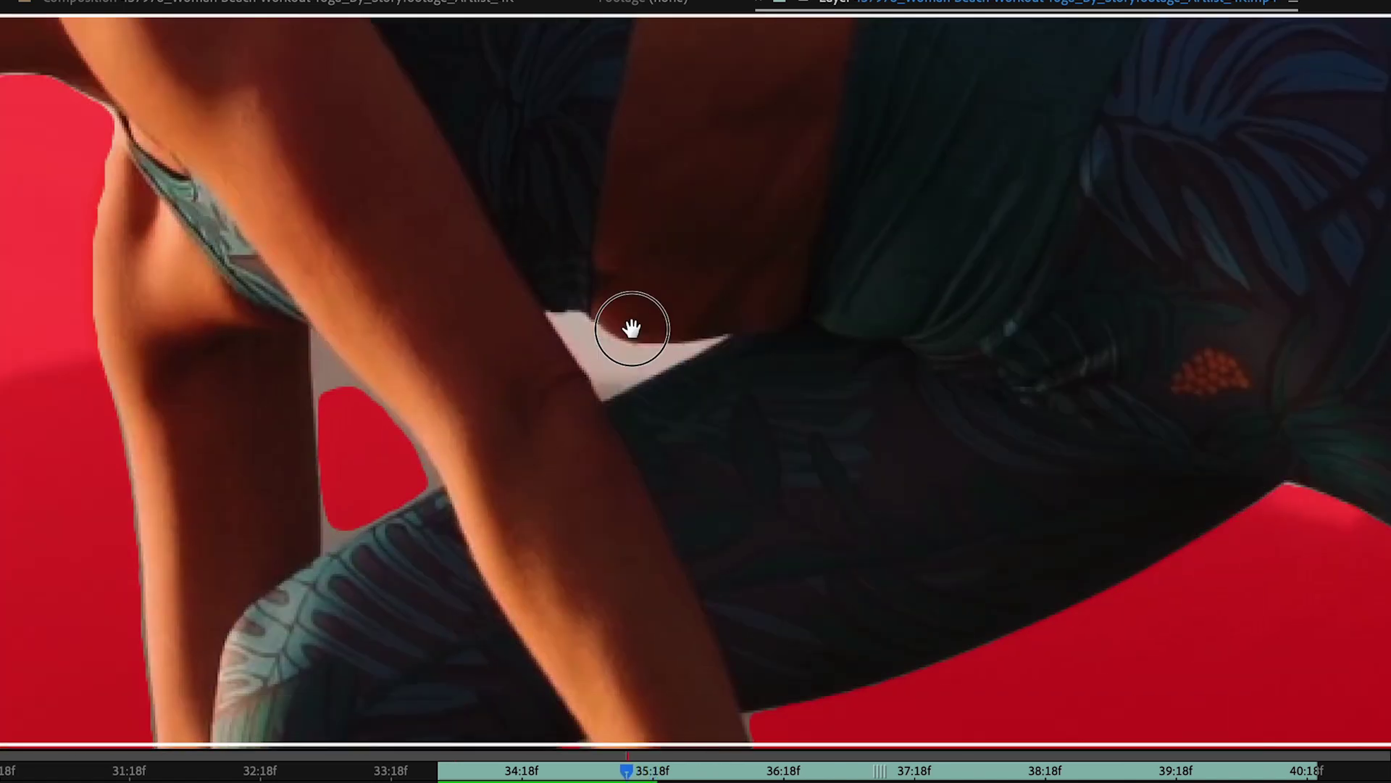
left_click_drag(361, 329, 363, 410)
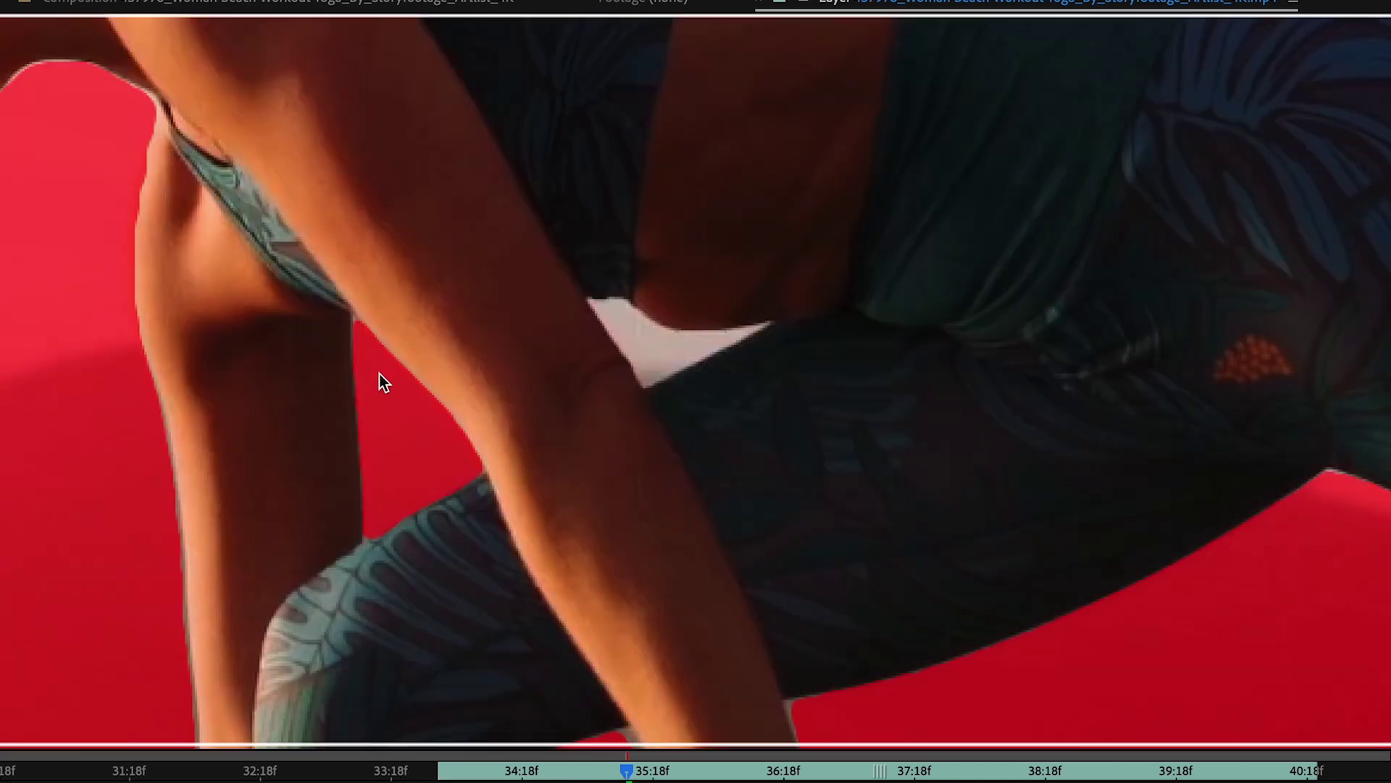
left_click_drag(641, 325, 636, 320)
left_click_drag(661, 391, 770, 336)
Exclude the rest of the background gap enclosed by the crossing arm, the torso and the front thigh.
scroll(767, 326, "down", 3)
left_click_drag(652, 388, 743, 358)
scroll(744, 358, "down", 2)
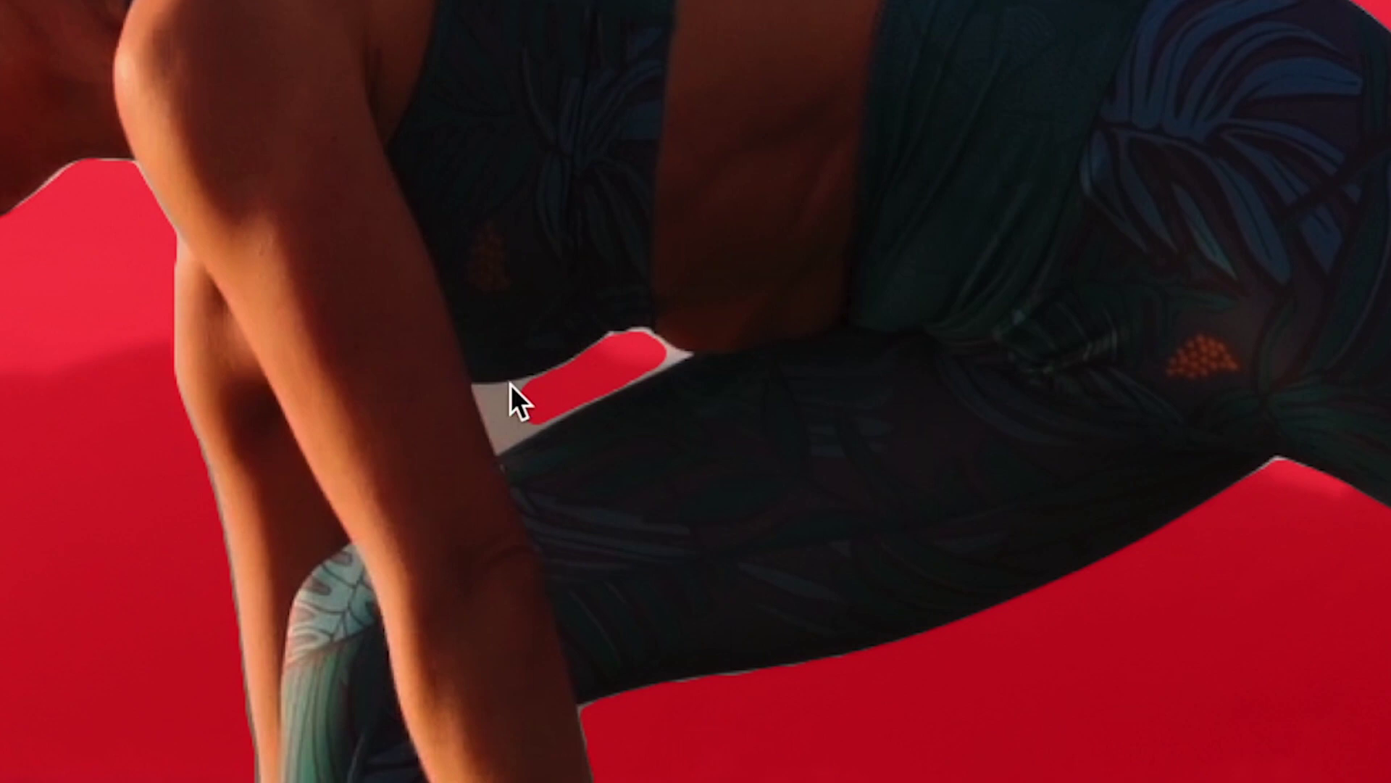
mouse_move(511, 385)
left_mouse_down()
mouse_move(487, 420)
mouse_move(659, 368)
left_mouse_up()
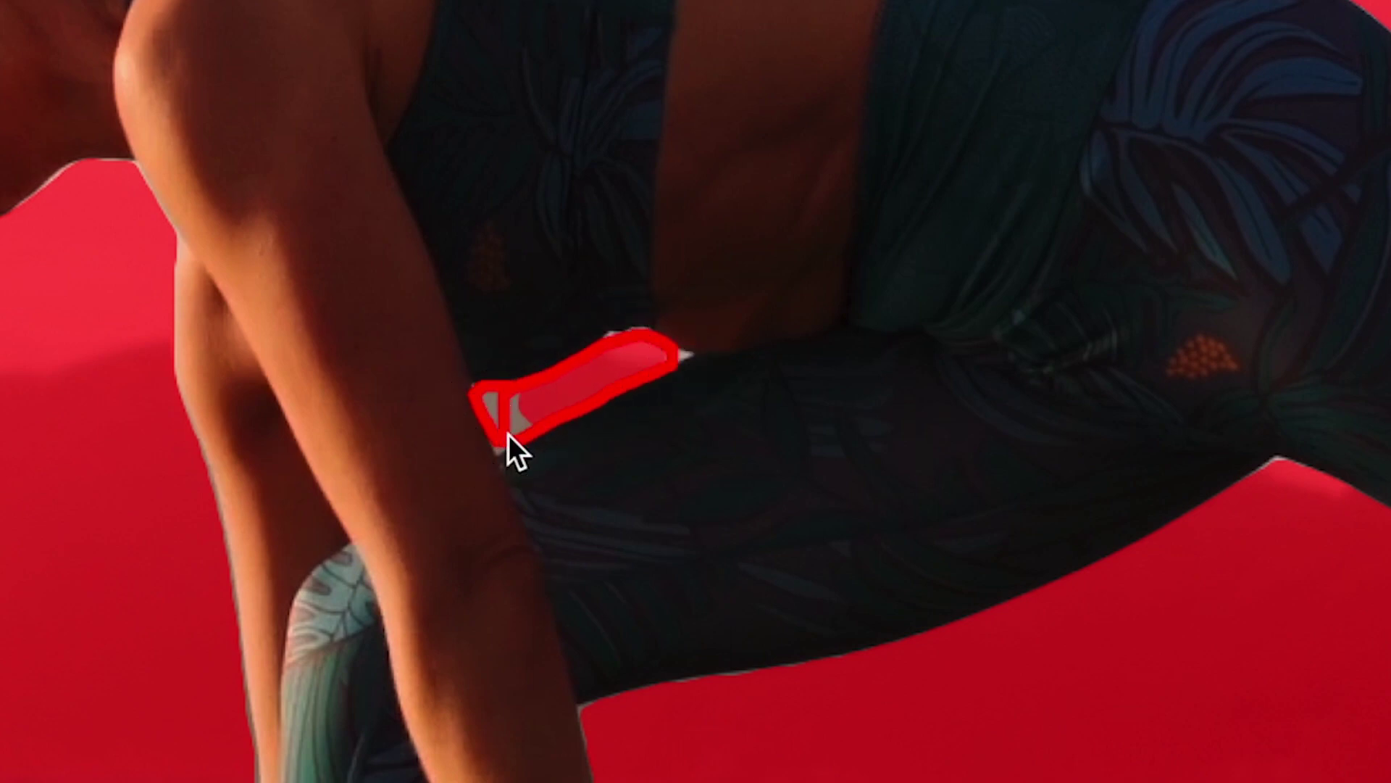
left_click_drag(626, 403, 527, 446)
key("space")
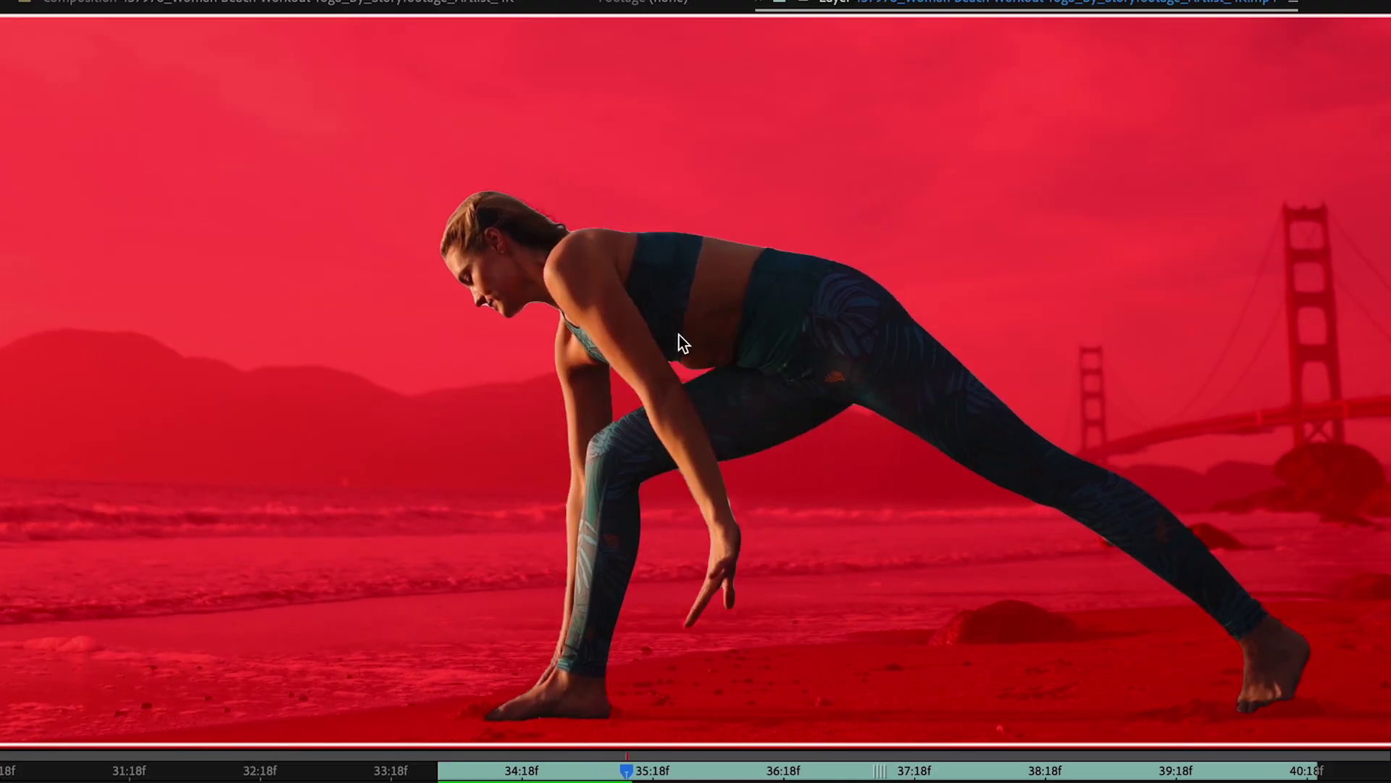
On an earlier frame, exclude the leftover background corner where the waist, thigh and crossing arm meet.
scroll(742, 402, "up", 3)
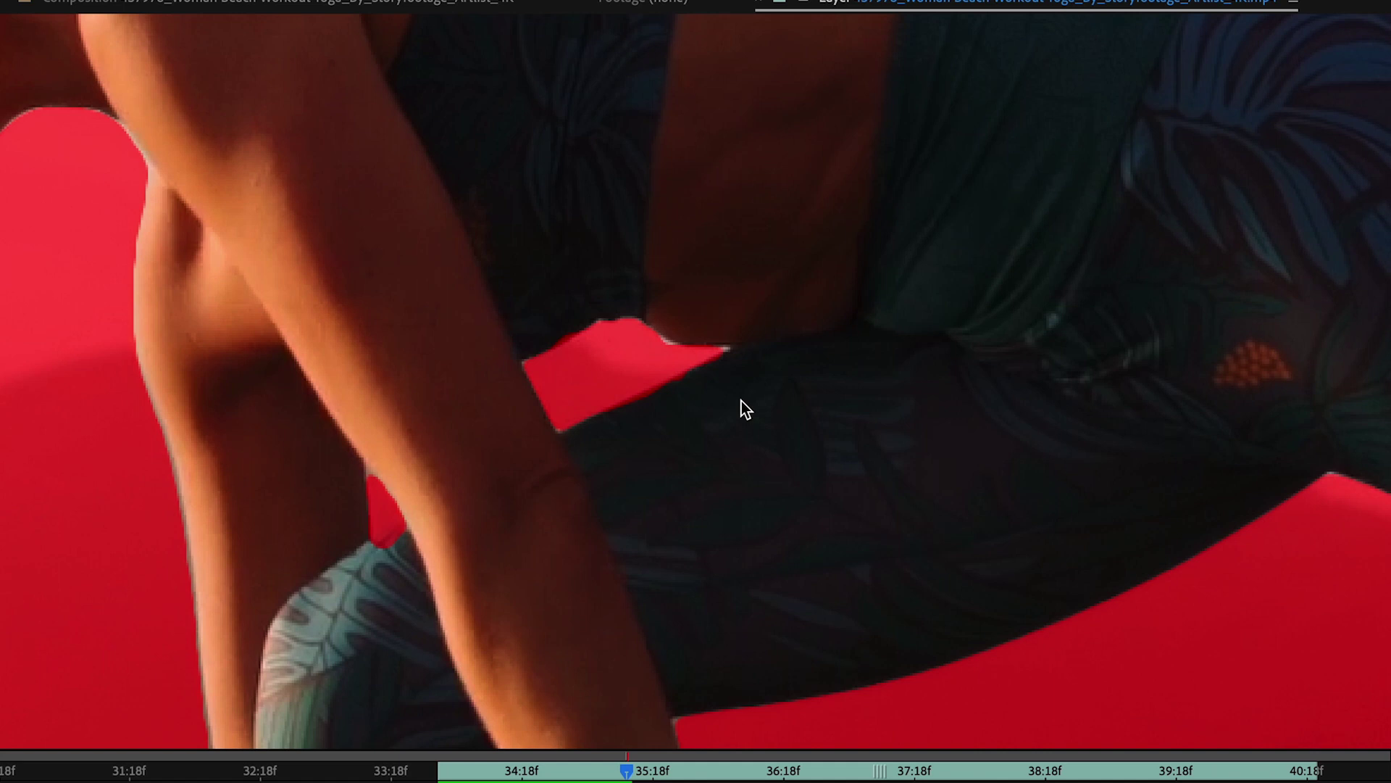
scroll(741, 401, "up", 5)
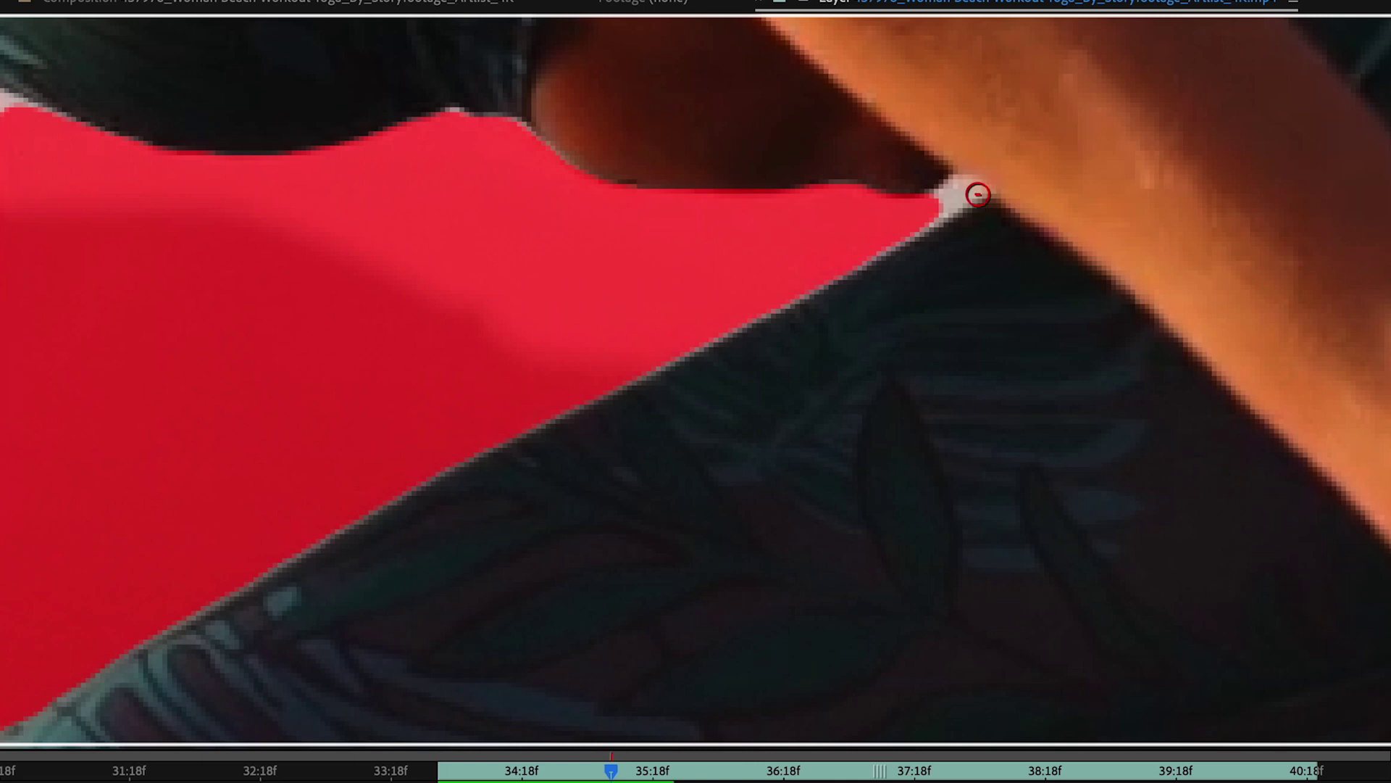
left_click_drag(956, 195, 916, 231)
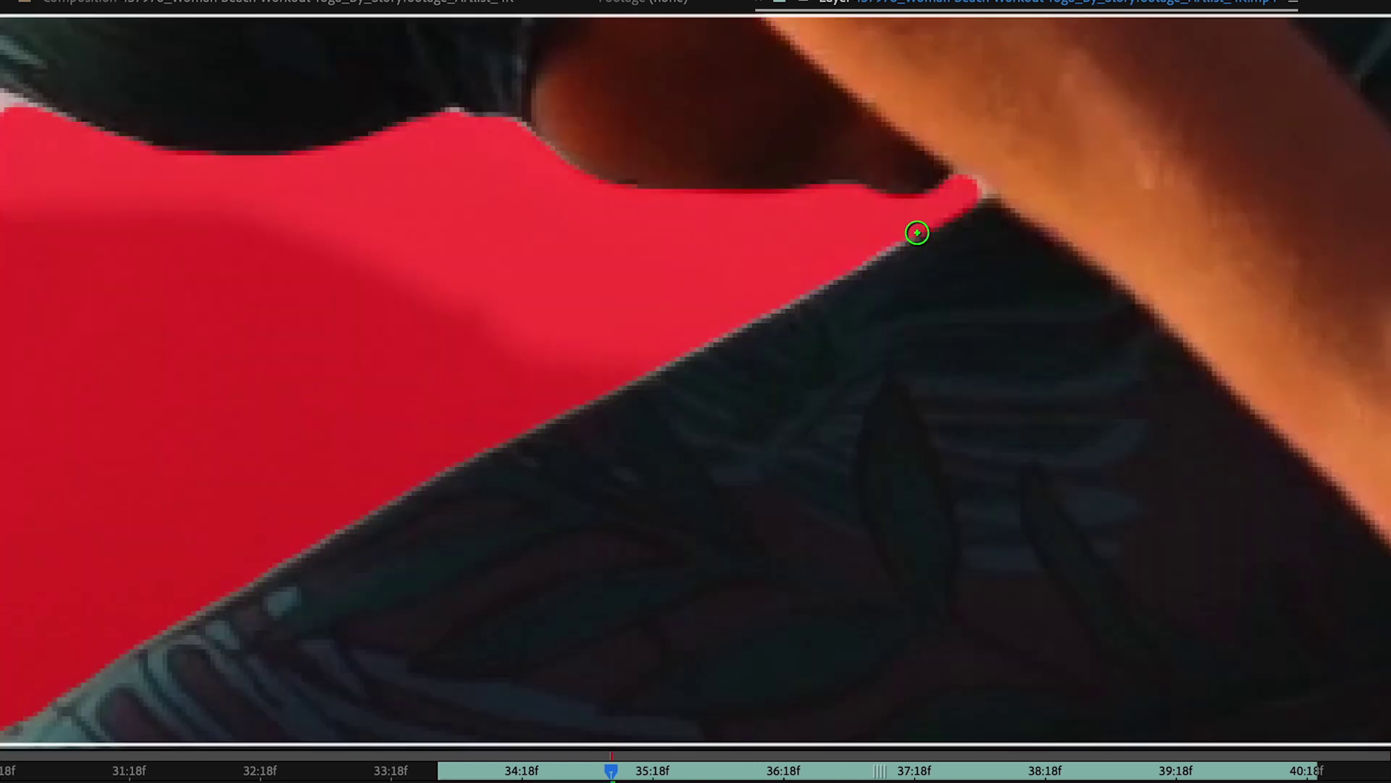
Advance through the following frames and correct the matte beside the crossing arm.
key("Page_Down")
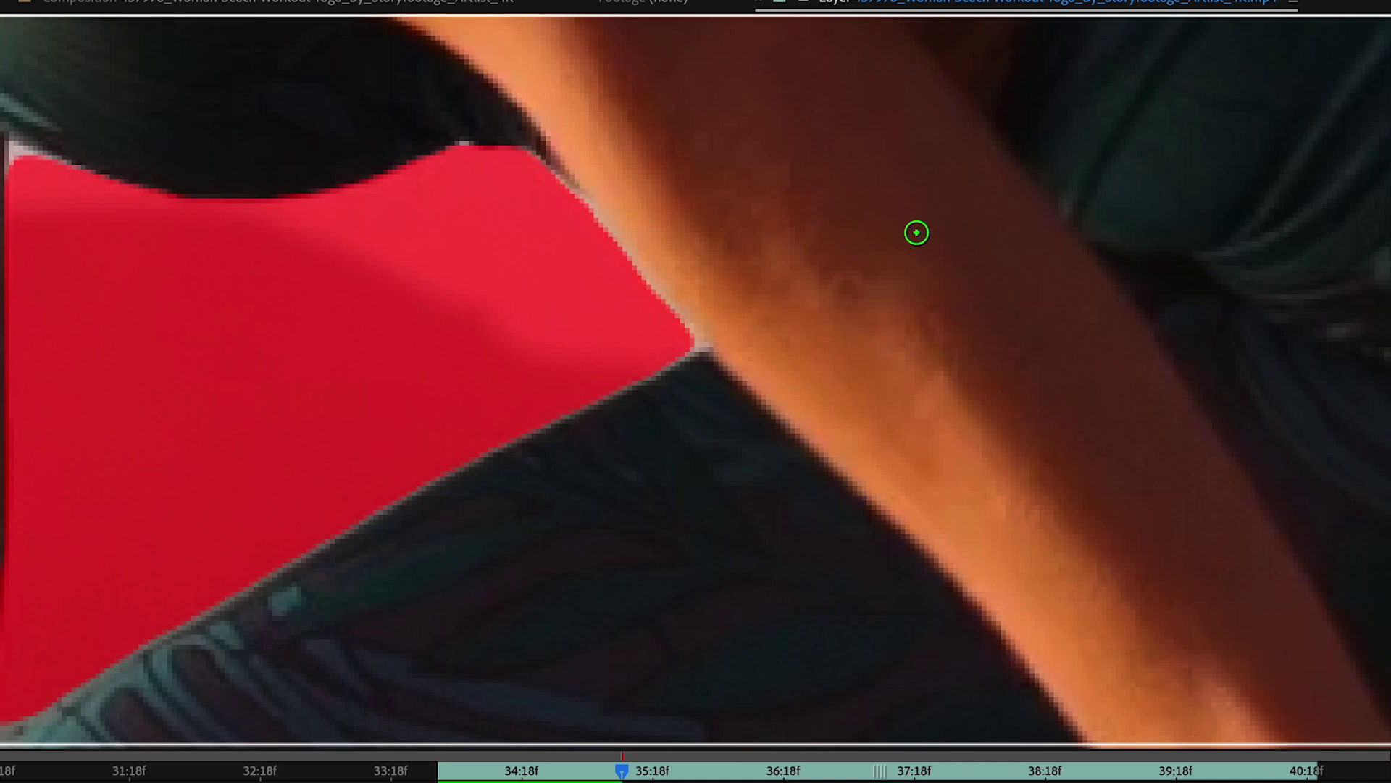
key("Page_Down")
left_click_drag(859, 257, 775, 270)
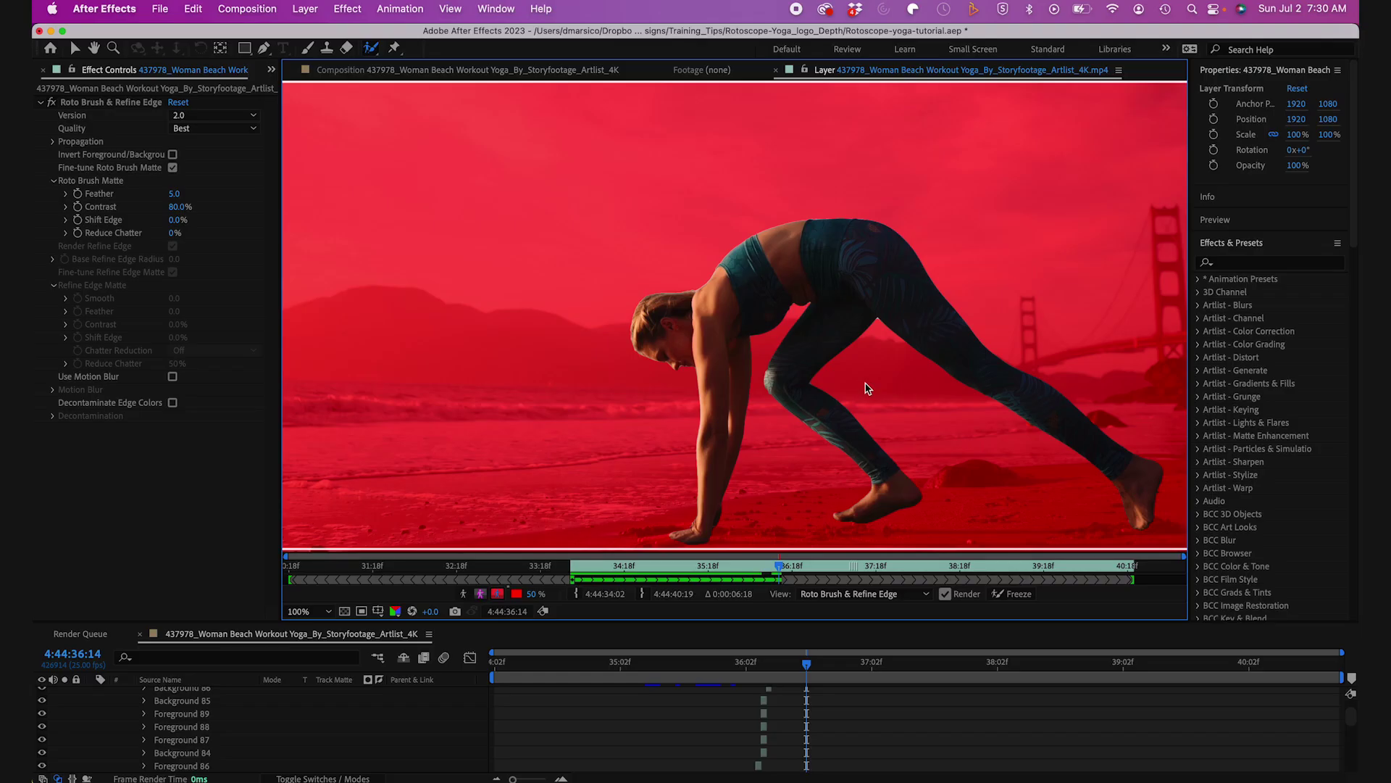
Return to the first frame of the roto span and switch to the Refine Edge tool.
left_click(541, 69)
left_click_drag(779, 669, 492, 633)
key("comma")
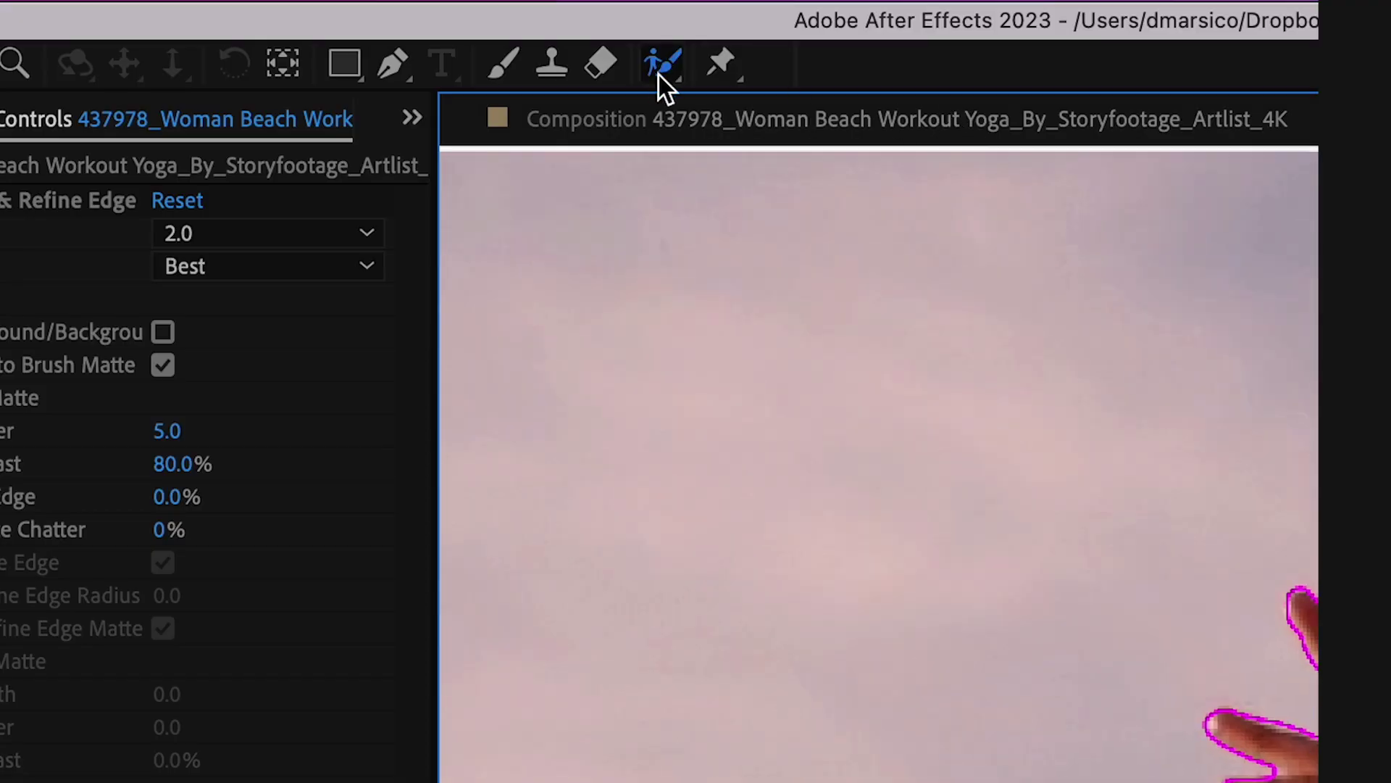
left_click(664, 72)
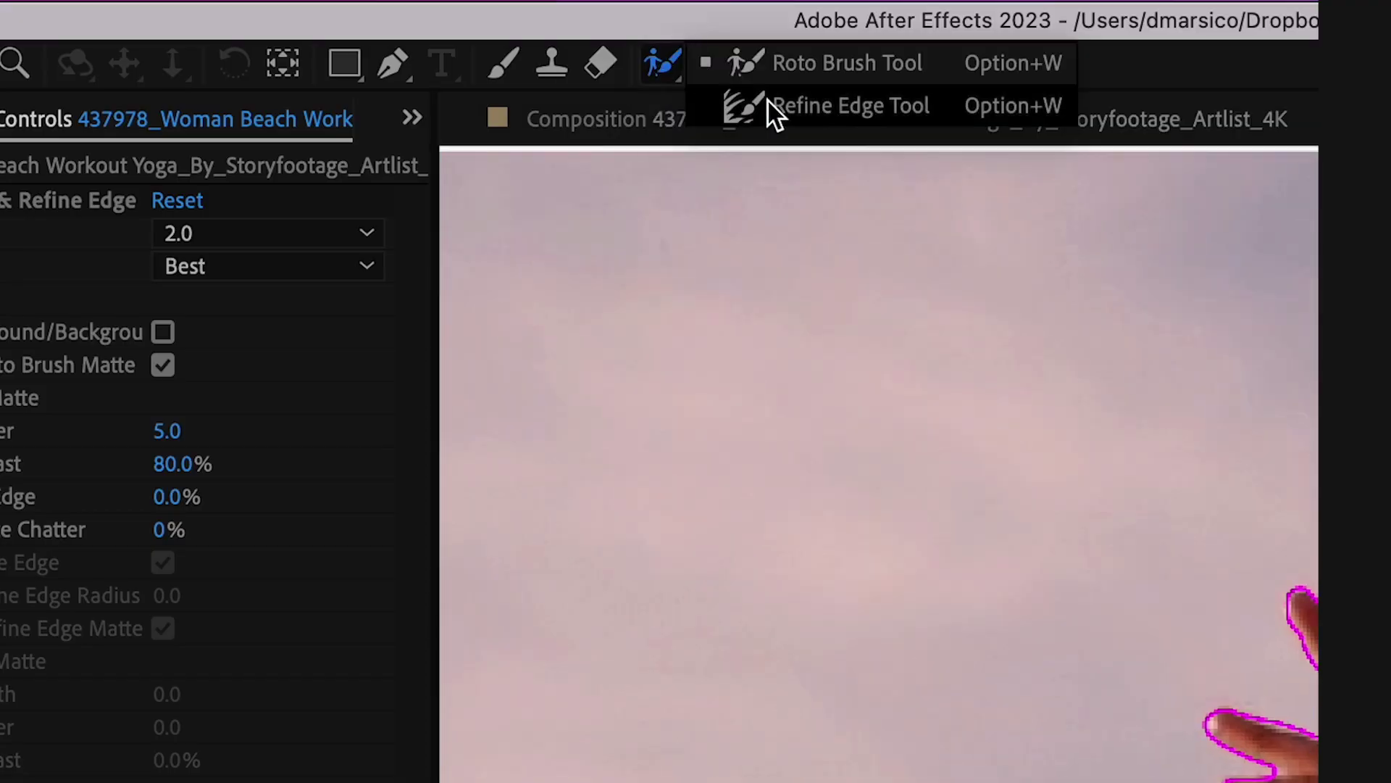
left_click(799, 107)
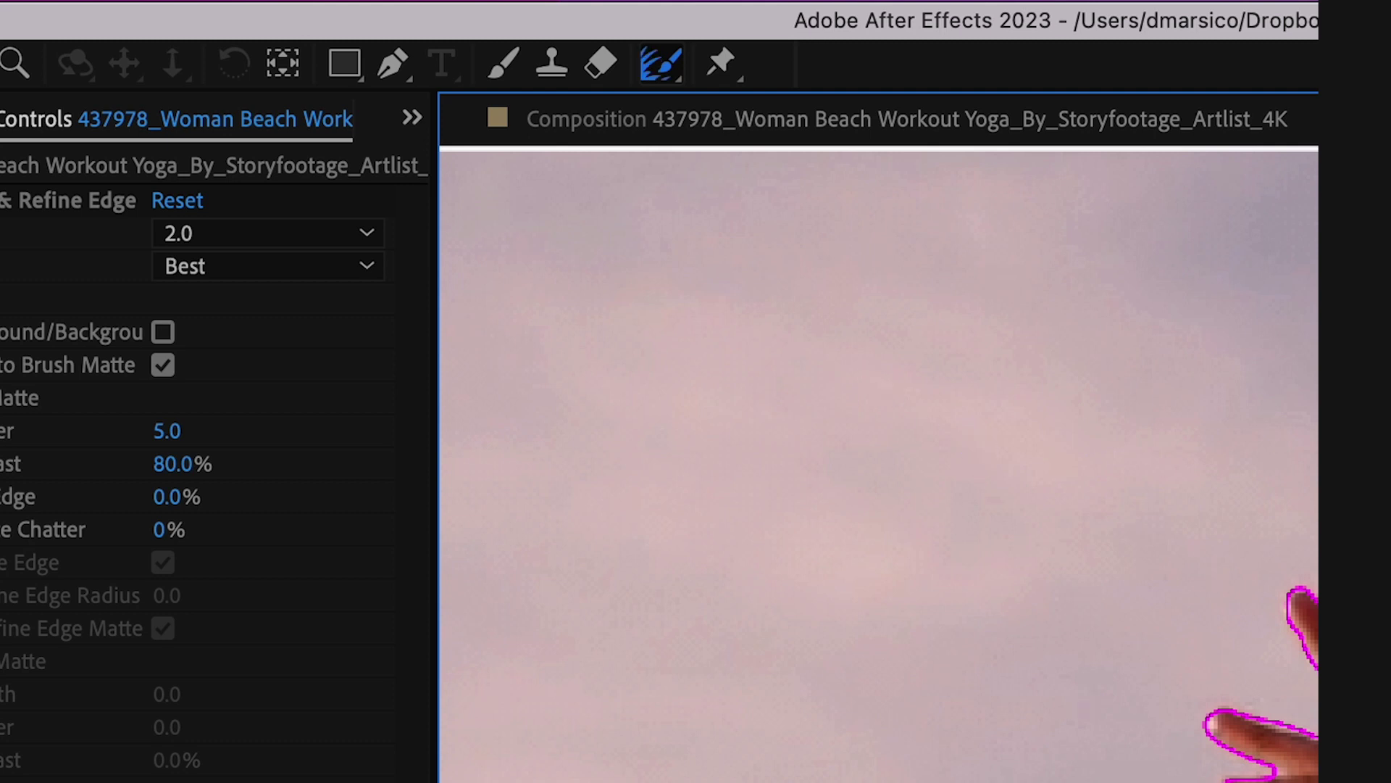
Paint refine-edge strokes around the outlines of the raised hand's fingers and thumb.
key(".")
key("space")
mouse_move(609, 304)
left_mouse_down()
mouse_move(593, 190)
mouse_move(522, 361)
mouse_move(451, 261)
left_mouse_up()
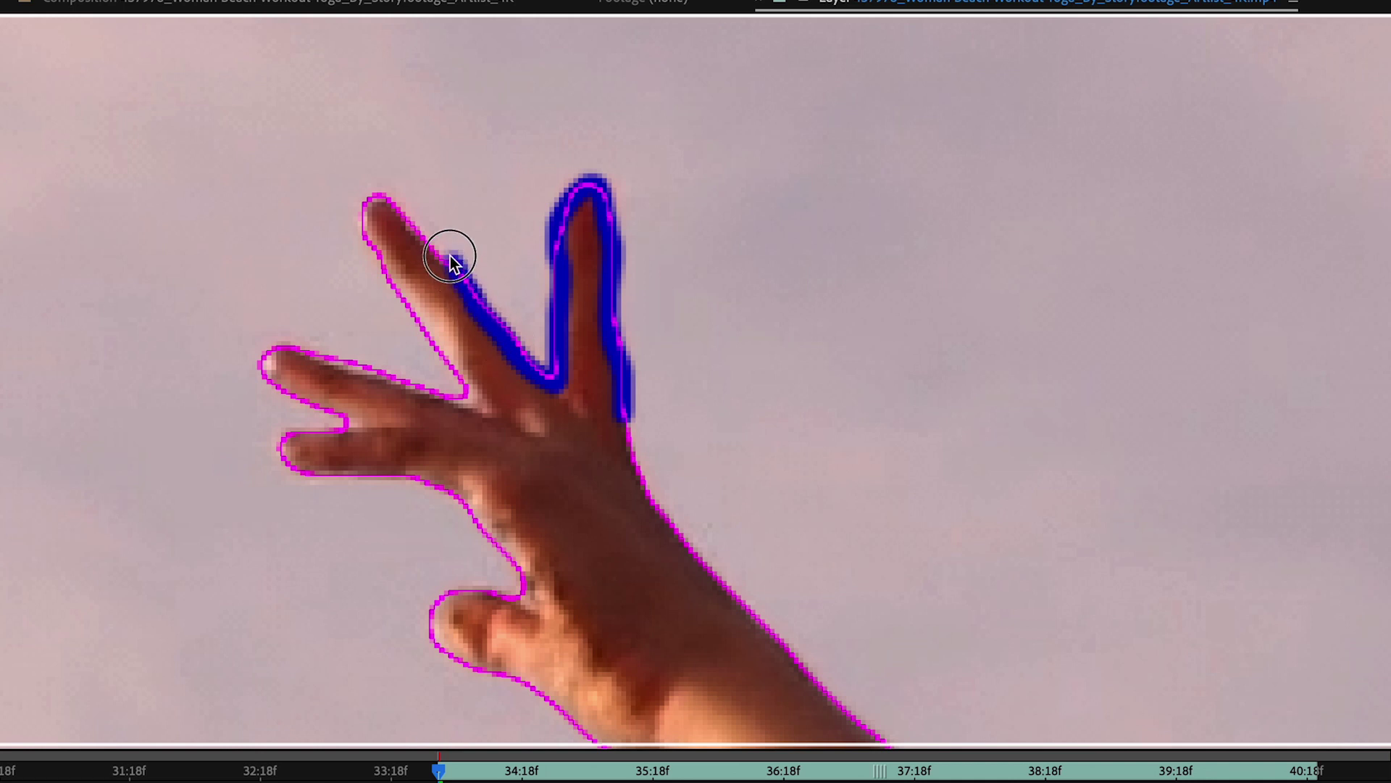
mouse_move(375, 209)
left_mouse_down()
mouse_move(391, 282)
mouse_move(464, 403)
mouse_move(286, 362)
left_mouse_up()
mouse_move(284, 454)
left_mouse_down()
mouse_move(385, 472)
mouse_move(471, 522)
mouse_move(519, 588)
mouse_move(444, 605)
left_mouse_up()
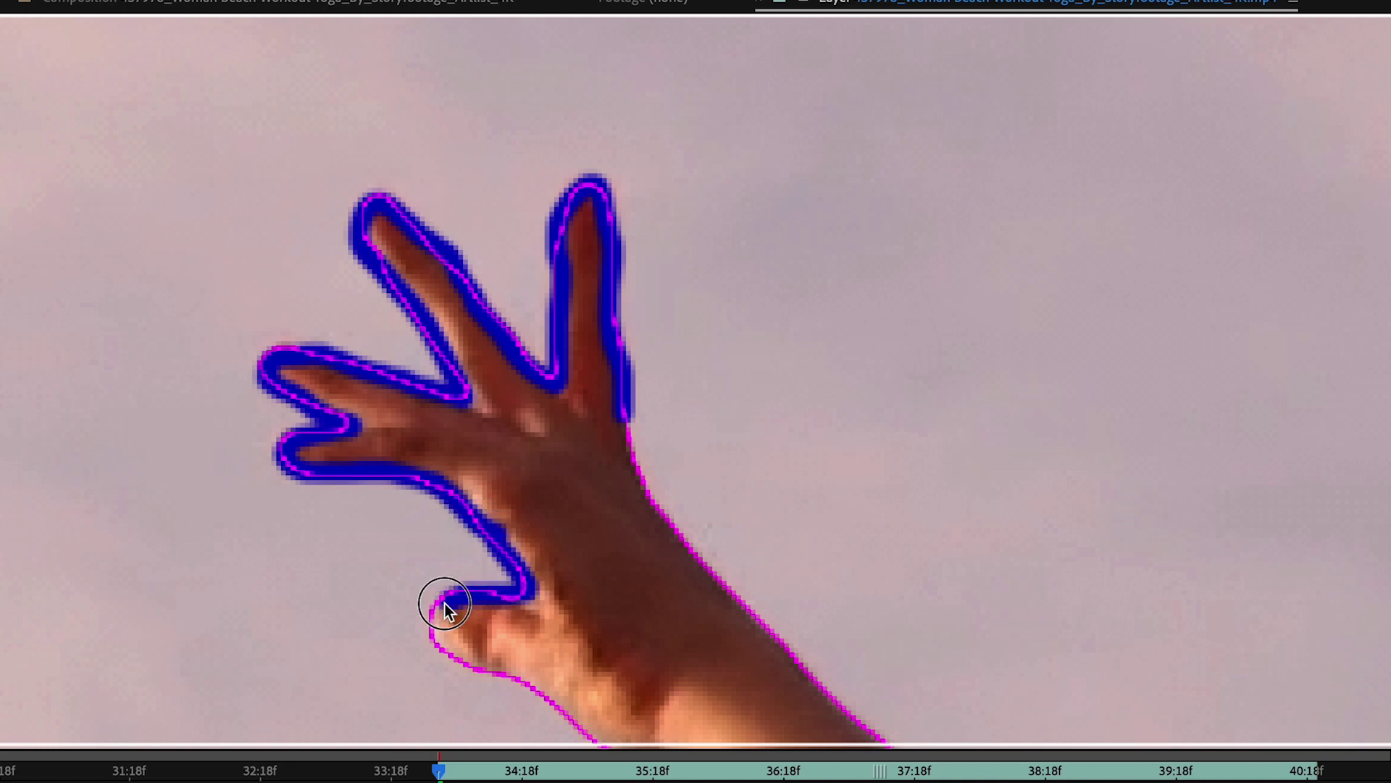
left_click_drag(517, 681, 563, 717)
Refine the matte edge along the underside of the raised wrist and forearm.
key("comma")
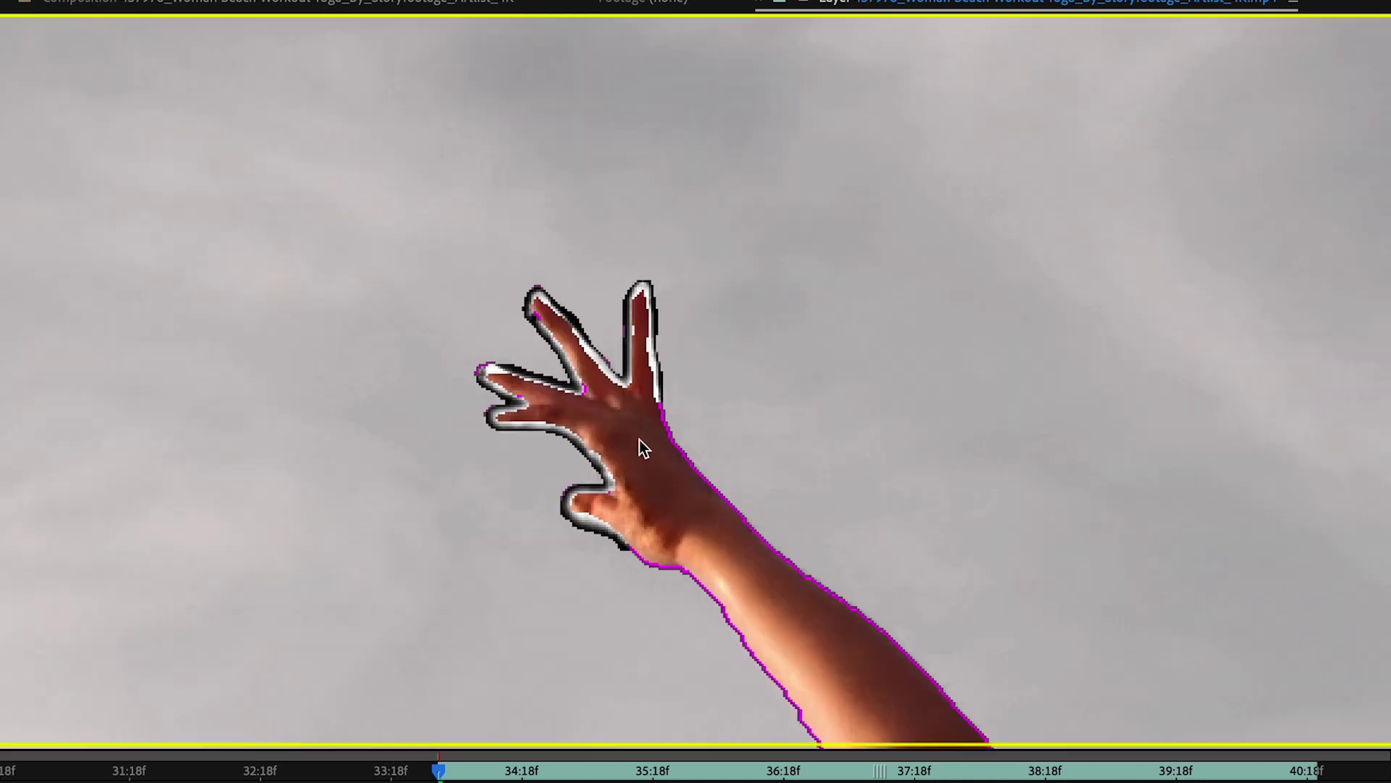
left_click_drag(639, 438, 477, 300)
left_click_drag(568, 429, 248, 71)
left_click_drag(157, 45, 210, 66)
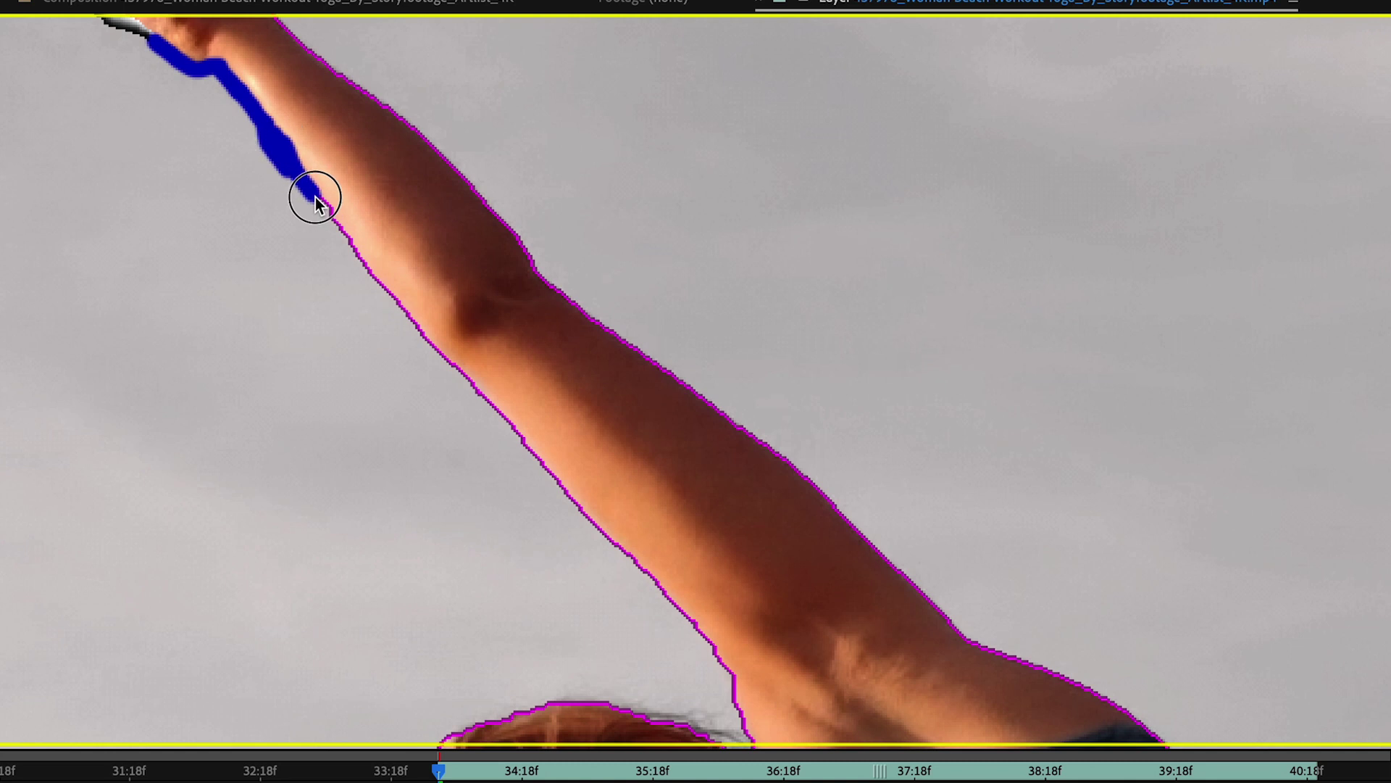
Refine the matte edge along the raised upper arm to the shoulder and around the head.
left_click_drag(611, 546, 752, 737)
mouse_move(752, 737)
left_mouse_down()
mouse_move(749, 540)
mouse_move(651, 407)
left_mouse_up()
left_click_drag(651, 407, 474, 380)
mouse_move(461, 377)
left_mouse_down()
mouse_move(344, 418)
mouse_move(268, 655)
left_mouse_up()
mouse_move(268, 657)
left_mouse_down()
mouse_move(167, 388)
mouse_move(432, 544)
left_mouse_up()
Refine the edges of the gap enclosed by the supporting arm, the torso and the front thigh.
scroll(512, 273, "down", 5)
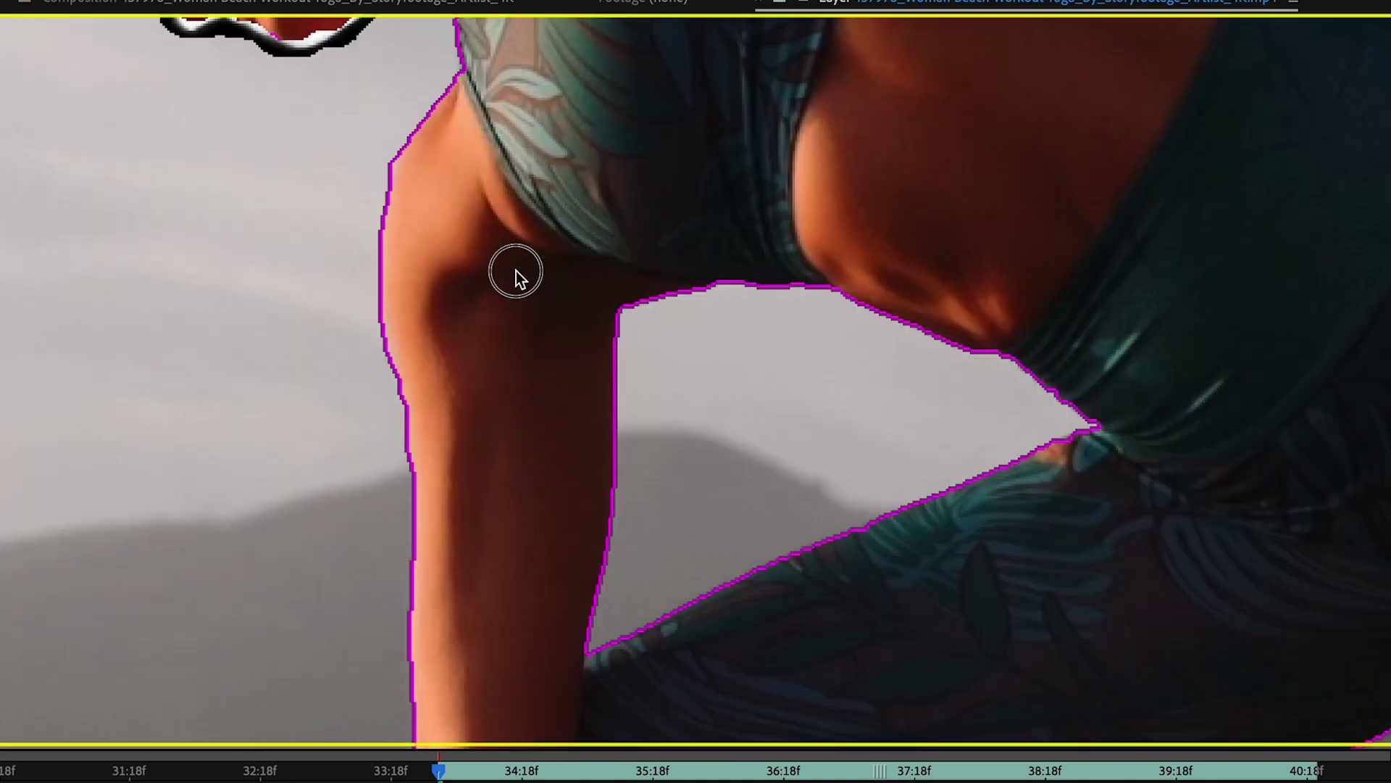
scroll(512, 273, "right", 4)
mouse_move(233, 488)
left_mouse_down()
mouse_move(726, 259)
mouse_move(427, 122)
mouse_move(229, 490)
left_mouse_up()
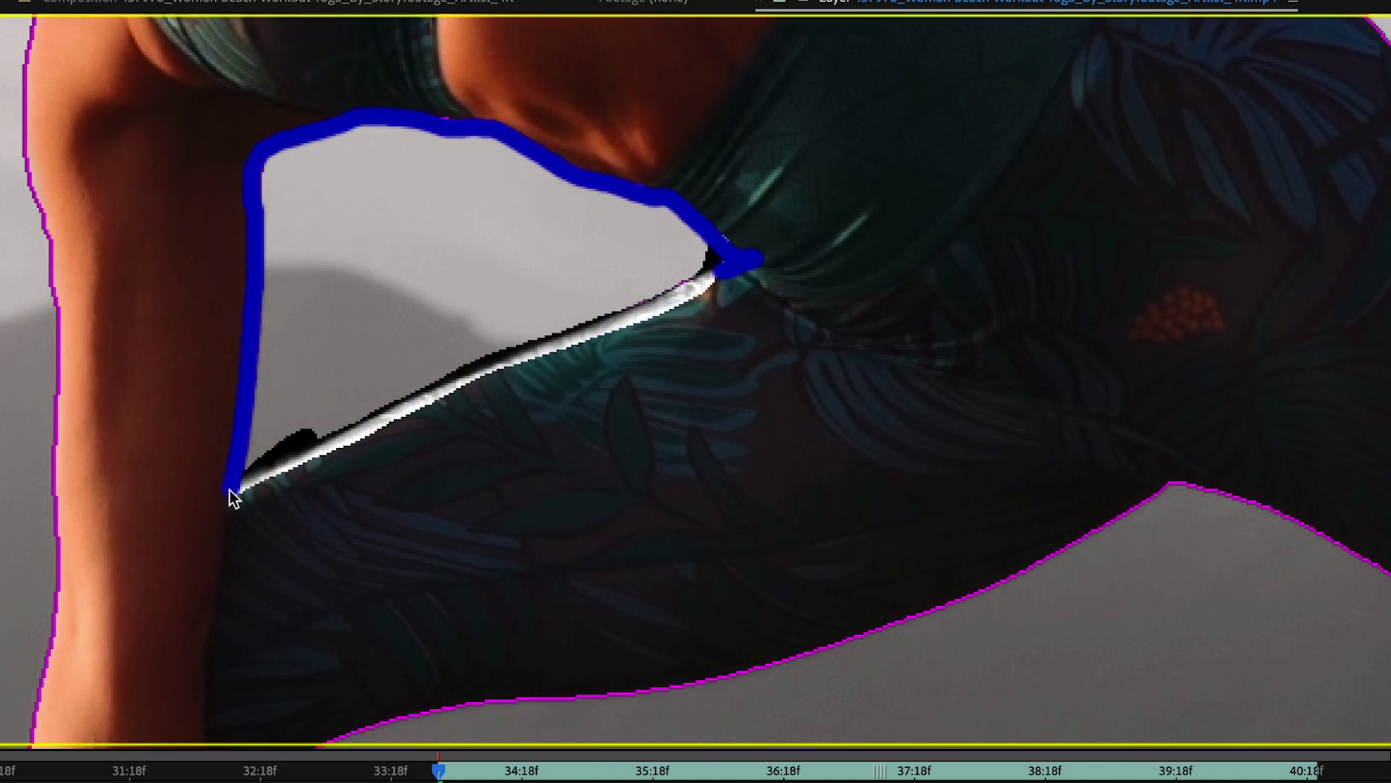
Refine the matte edge along the lower limbs and around the toes and heel of the rear foot.
key("comma")
left_click_drag(329, 550, 303, 110)
mouse_move(180, 609)
left_mouse_down()
mouse_move(381, 600)
mouse_move(426, 510)
left_mouse_up()
left_click_drag(324, 507, 181, 603)
left_click_drag(1014, 536, 240, 387)
left_click_drag(892, 389, 950, 450)
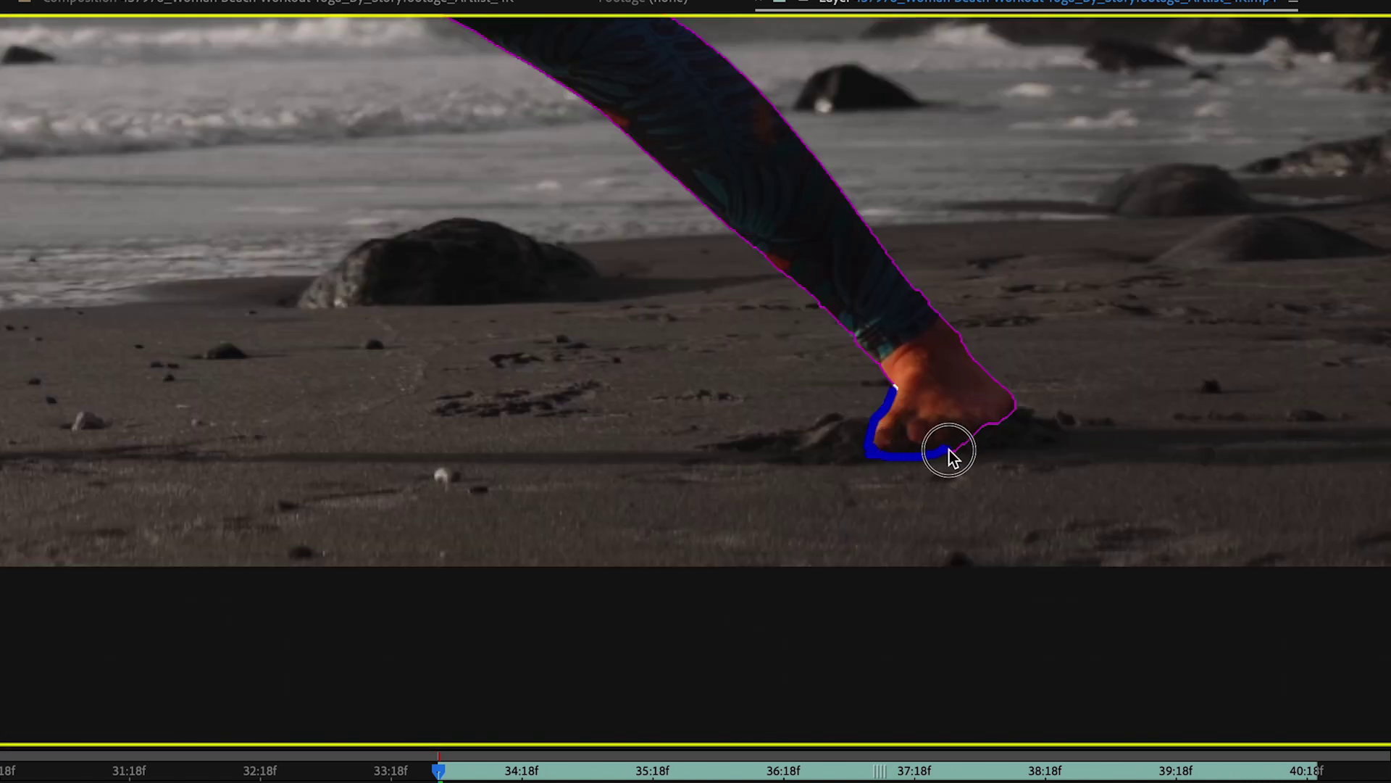
left_click_drag(939, 311, 941, 313)
Refine the matte edge along the upper side of the rear leg from the ankle towards the hip.
scroll(941, 313, "up", 5)
left_click_drag(971, 655, 881, 546)
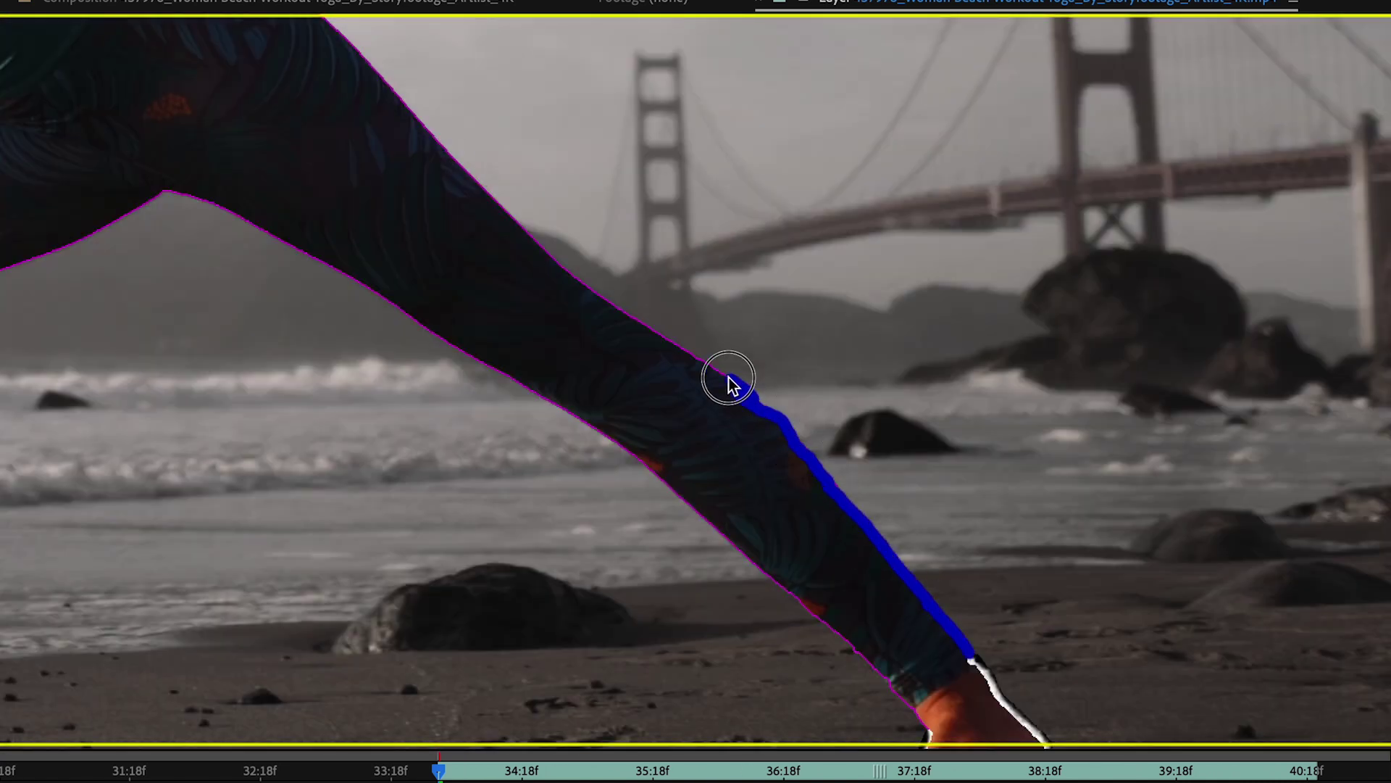
left_click_drag(442, 155, 400, 112)
left_click_drag(400, 112, 499, 253)
mouse_move(576, 315)
left_mouse_down()
mouse_move(367, 106)
mouse_move(266, 27)
left_mouse_up()
mouse_move(267, 27)
left_mouse_down()
mouse_move(718, 455)
mouse_move(273, 198)
left_mouse_up()
Show the red matte overlay on the first frame and examine the refined edges of the figure.
key("comma")
key("alt+6")
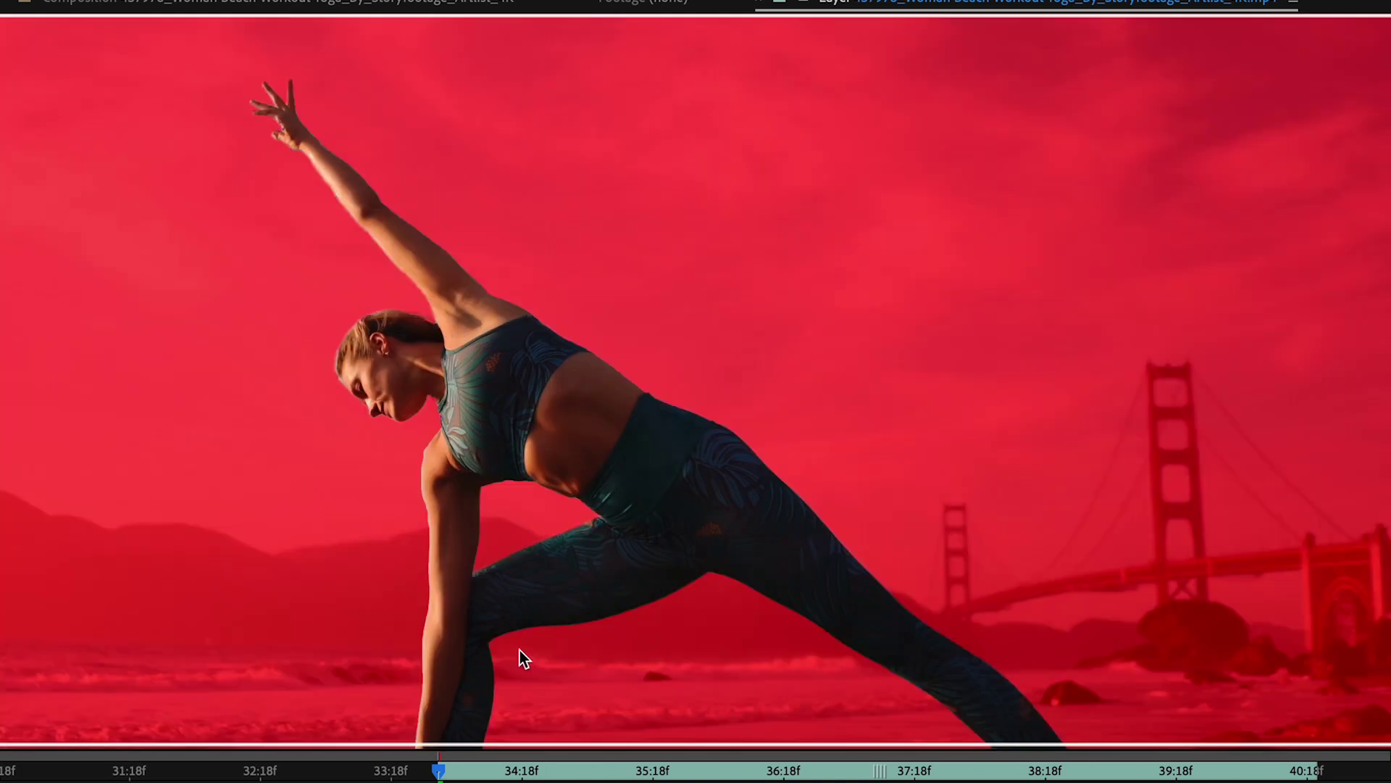
key("comma")
key("space")
key("period")
key("period")
key("period")
key("period")
left_click_drag(308, 429, 587, 546)
left_click_drag(457, 504, 442, 557)
key("comma")
left_click_drag(832, 646, 698, 529)
Step forward to the bent-over pose near 35:18f and examine how the matte follows the figure.
key("space")
key("comma")
key("comma")
key("comma")
key("Page_Down")
key("Page_Down")
key("Page_Down")
key("period")
key("period")
left_click_drag(690, 292, 698, 681)
key("period")
left_click_drag(430, 277, 405, 391)
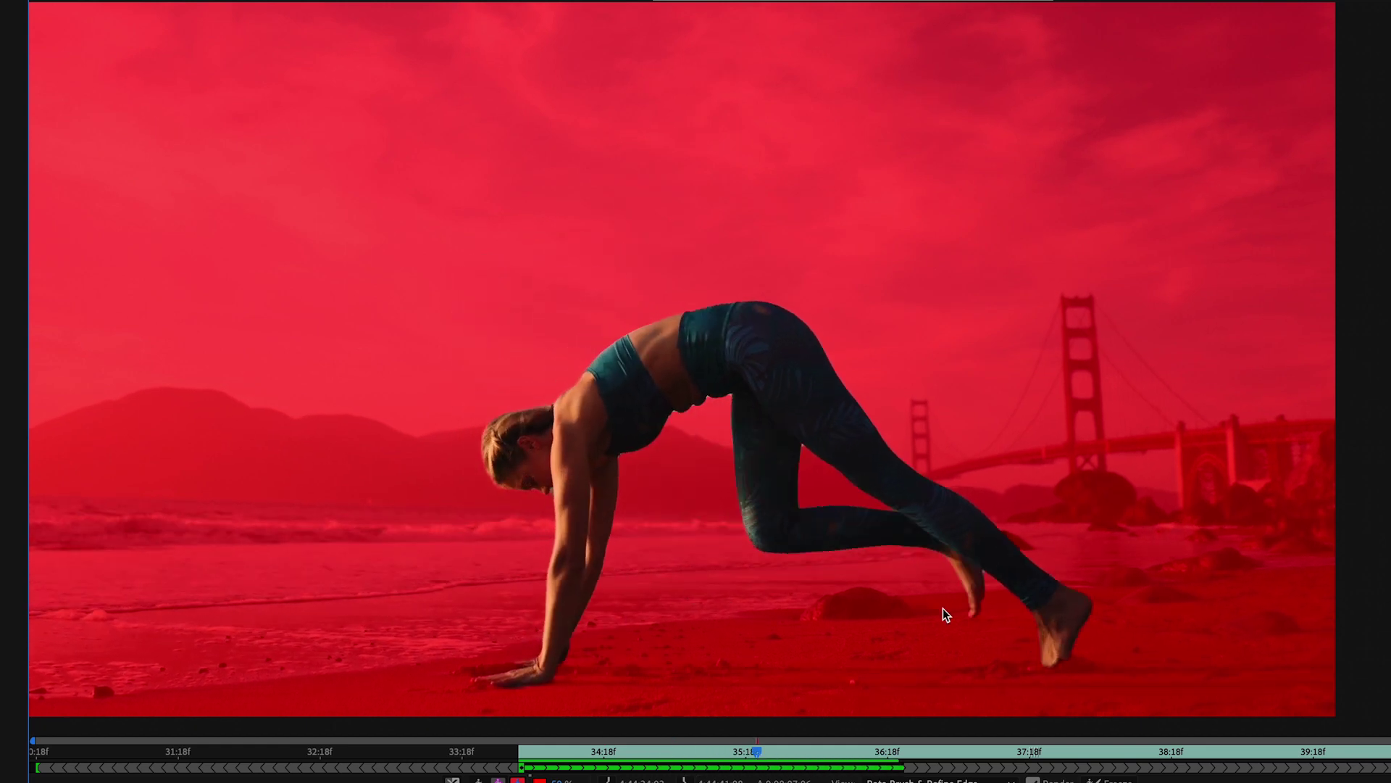
On the frame just after 36:18f, include the raised foot in the matte and exclude the background beneath it.
key("alt+5")
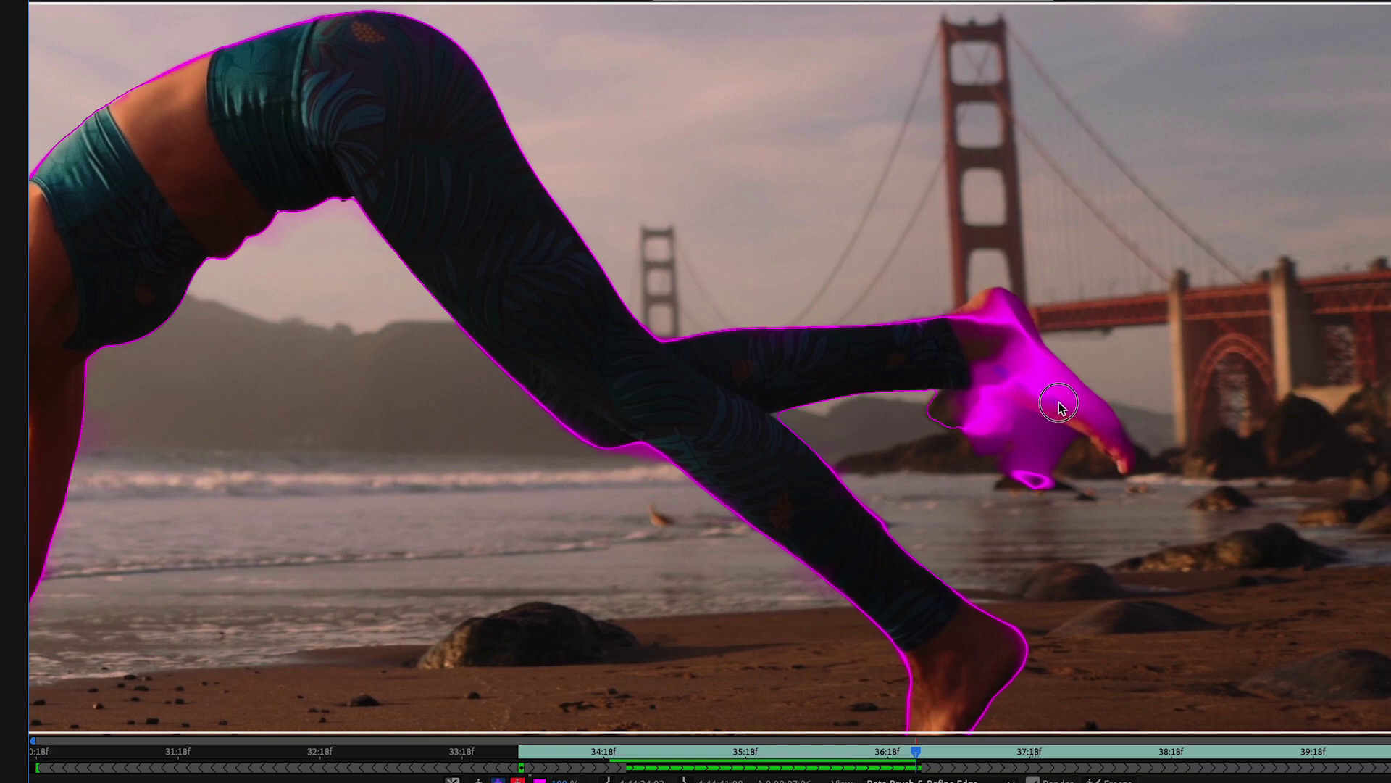
left_click_drag(998, 313, 955, 329)
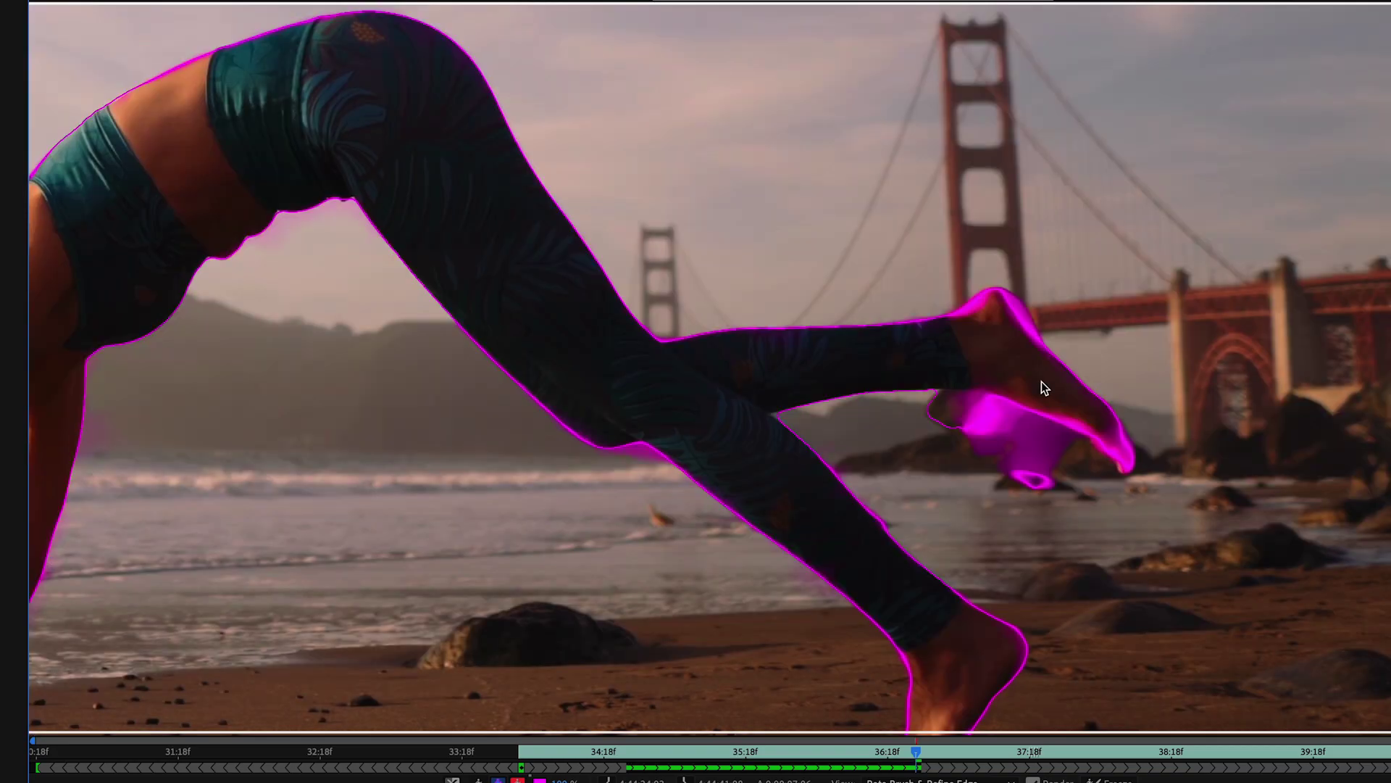
mouse_move(1043, 448)
left_mouse_down()
mouse_move(932, 403)
mouse_move(1056, 481)
left_mouse_up()
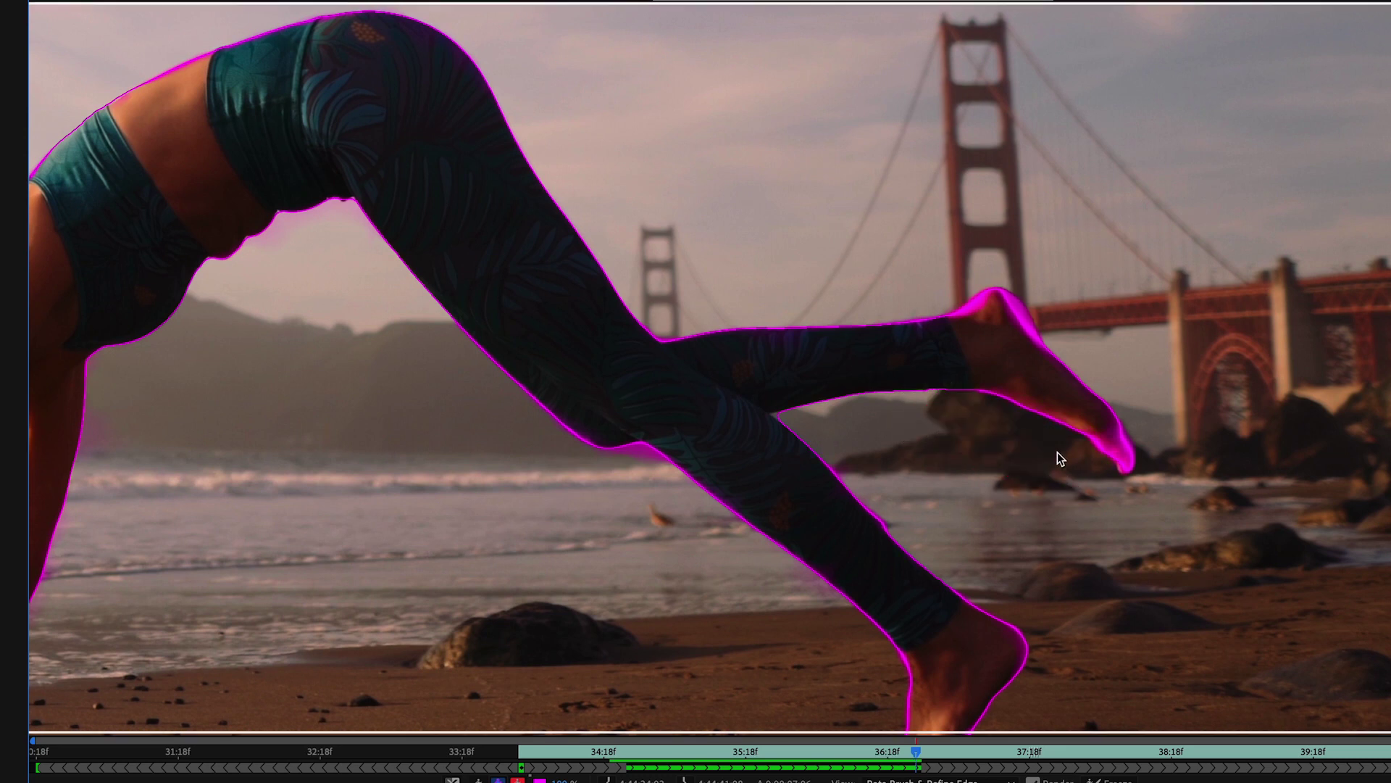
scroll(1130, 471, "down", 2)
left_click_drag(1071, 447, 1148, 459)
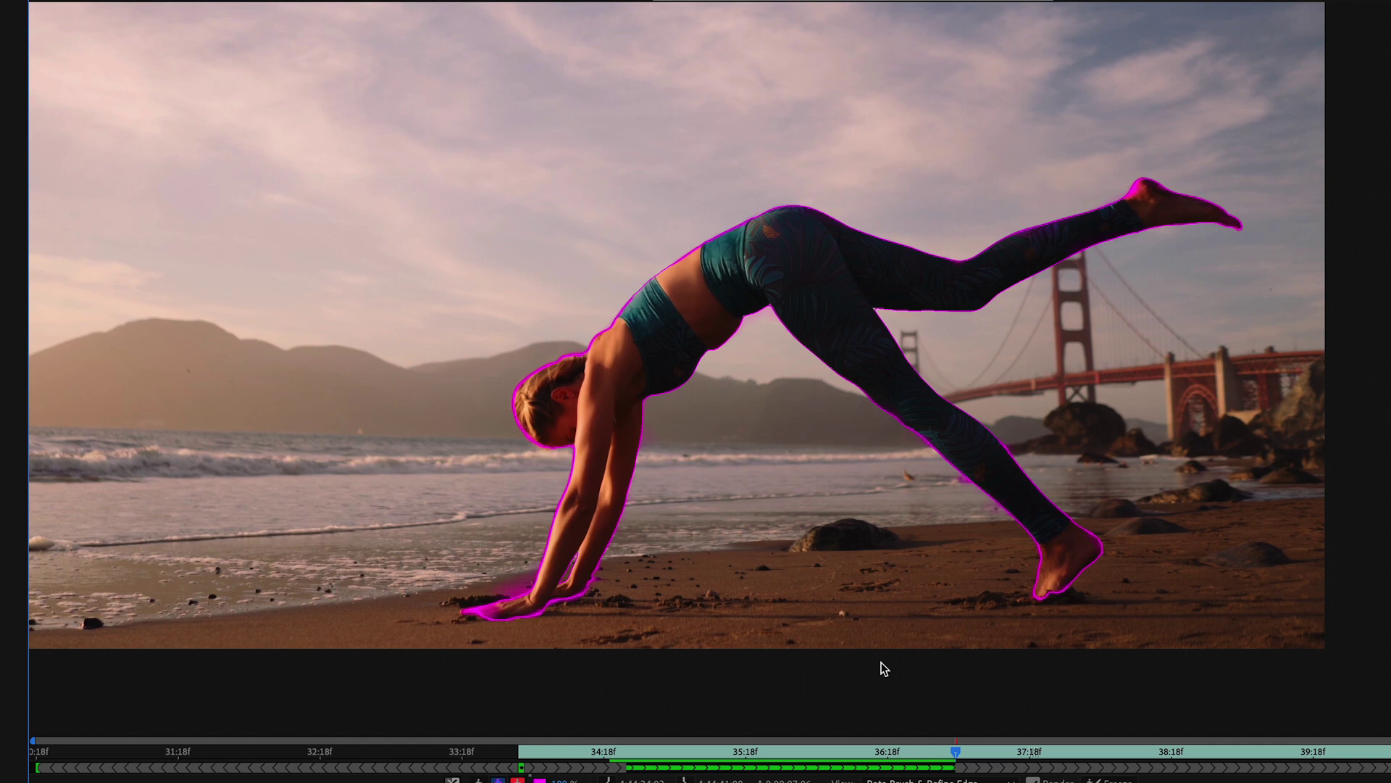
Move to the raised-leg frame before 37:18f, correct the matte between the forearms, and freeze the Roto Brush result.
left_click_drag(916, 751, 957, 750)
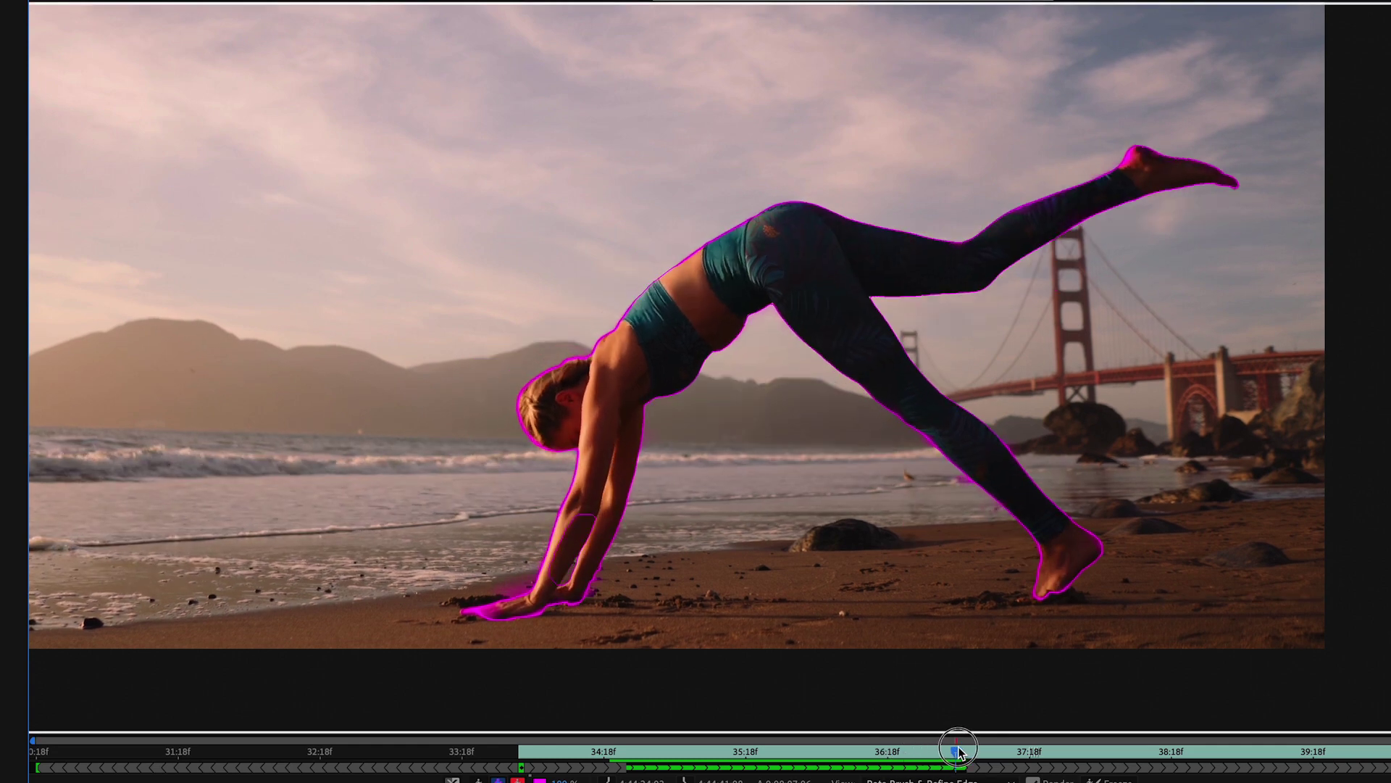
left_click_drag(588, 512, 555, 574)
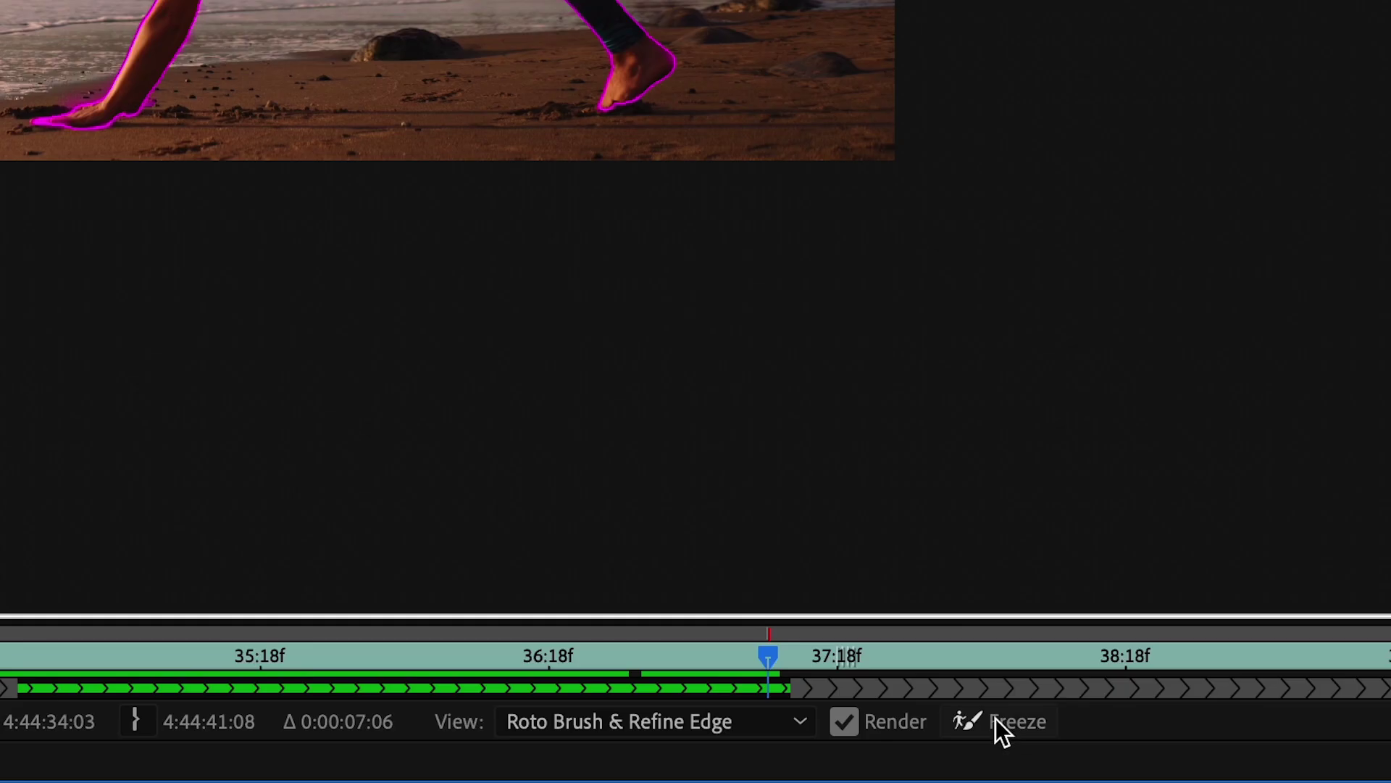
left_click(997, 720)
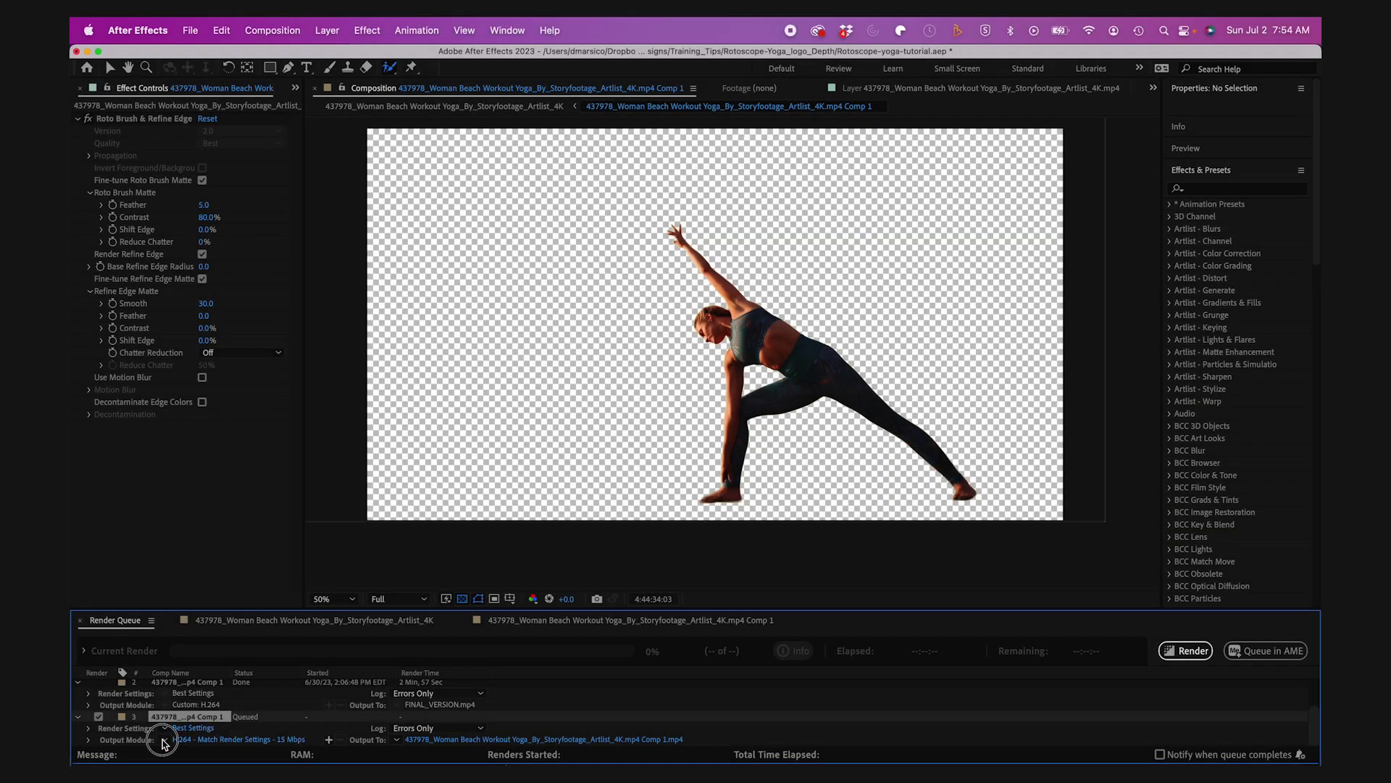
Set the queued comp's output module to Lossless with Alpha and accept its render settings.
left_click(162, 743)
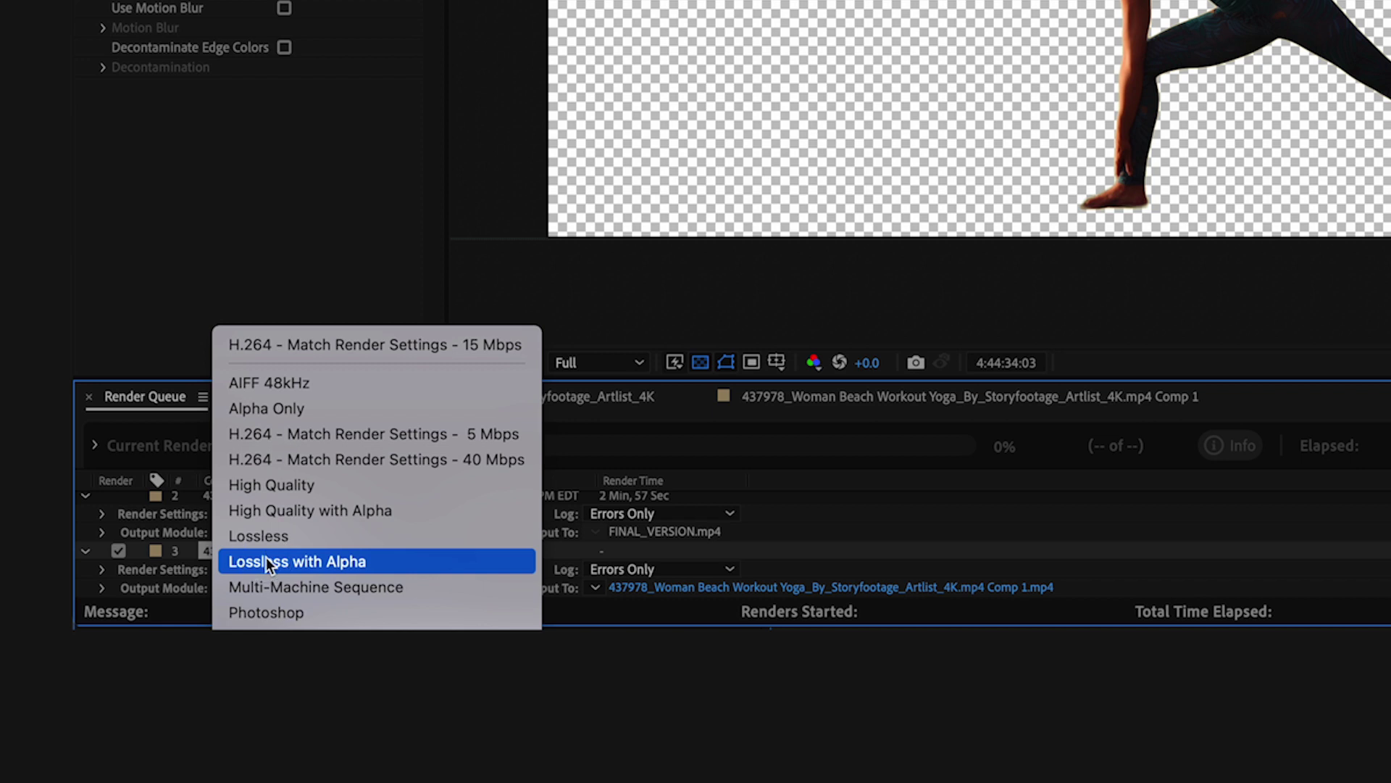
left_click(267, 560)
left_click(276, 566)
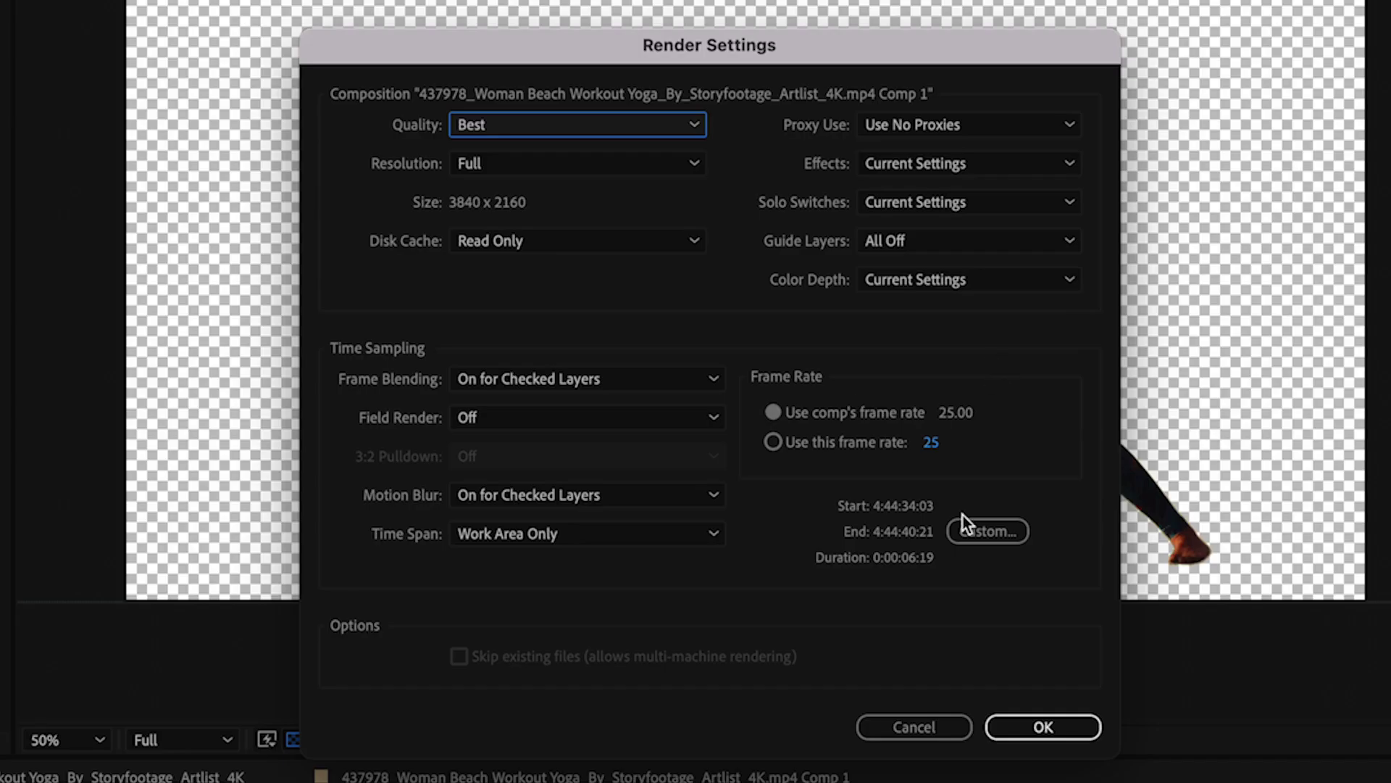
left_click(1030, 723)
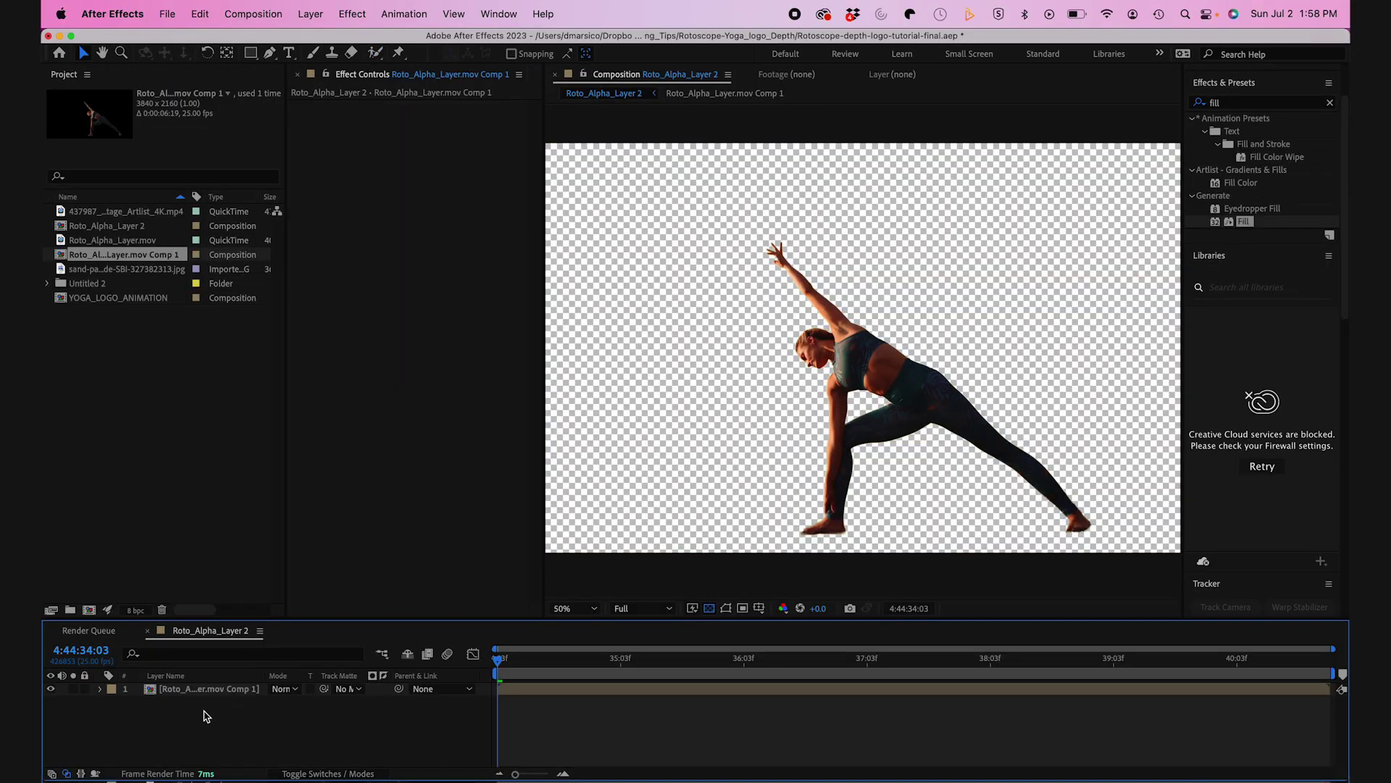
Make the Pale Royal Blue Solid 2 layer visible as the background behind the figure.
left_click(51, 701)
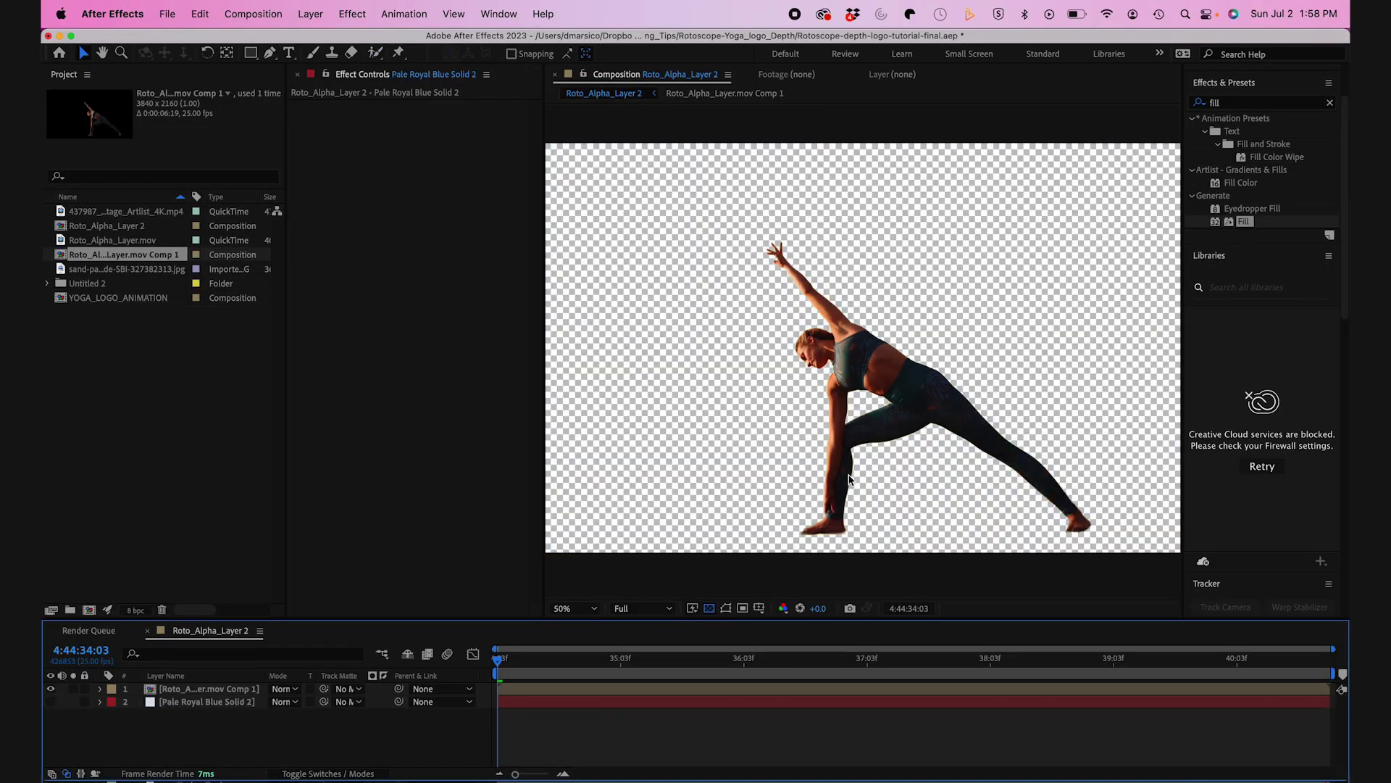
left_click(51, 702)
scroll(868, 335, "down", 2)
left_click_drag(869, 334, 879, 324)
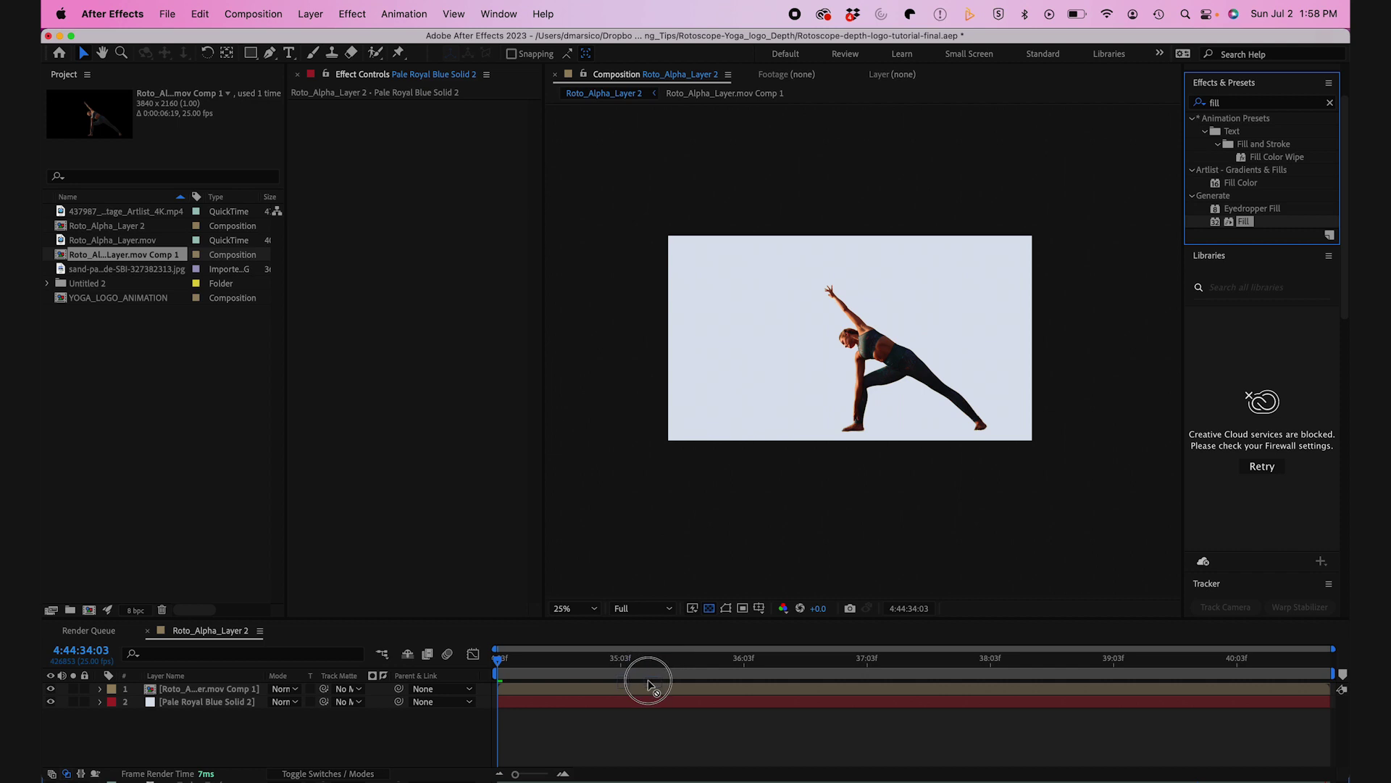
Apply the Fill effect to the figure layer and set its colour to light teal, RGB 166, 207, 215.
left_click_drag(647, 684, 647, 688)
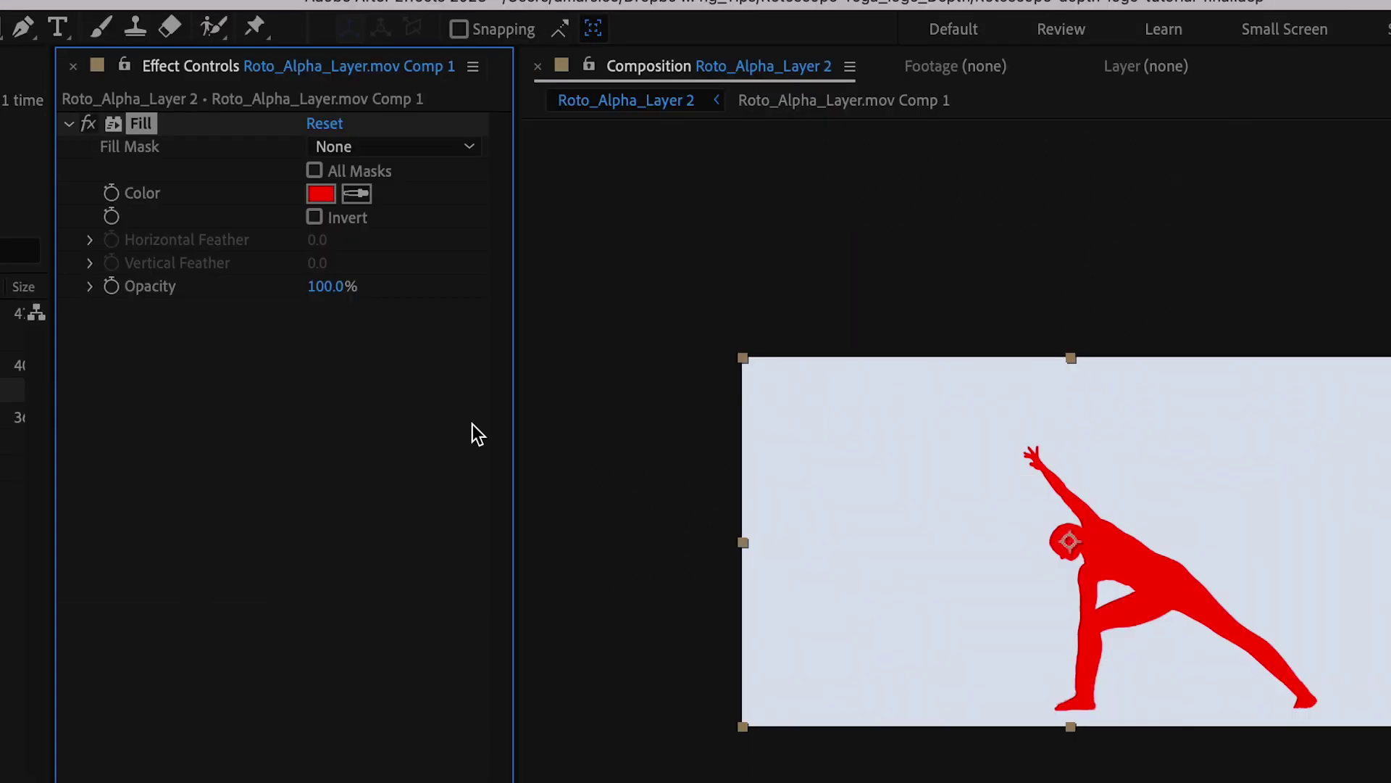
left_click(321, 196)
left_click(543, 544)
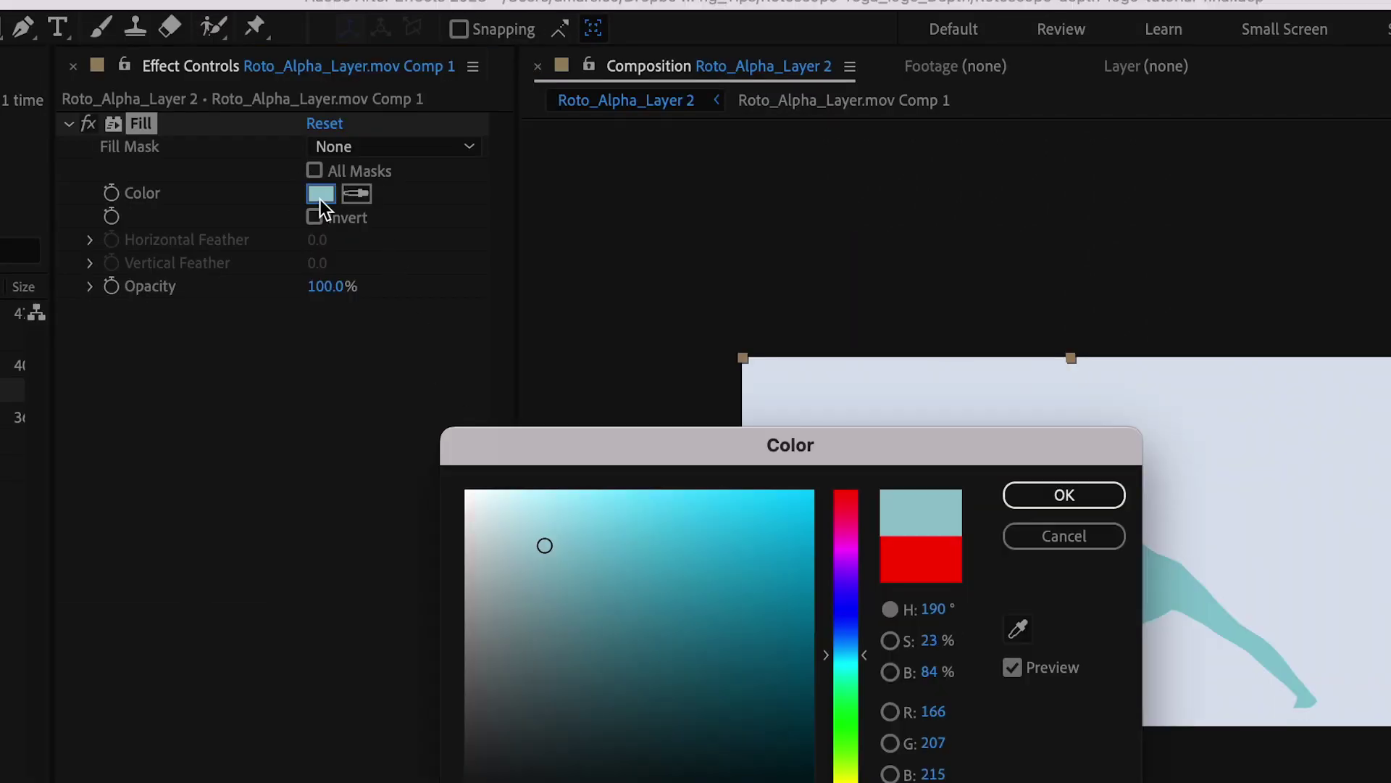
left_click(1062, 493)
Add a Bevel and Emboss layer style to the filled figure layer.
scroll(1159, 652, "up", 3)
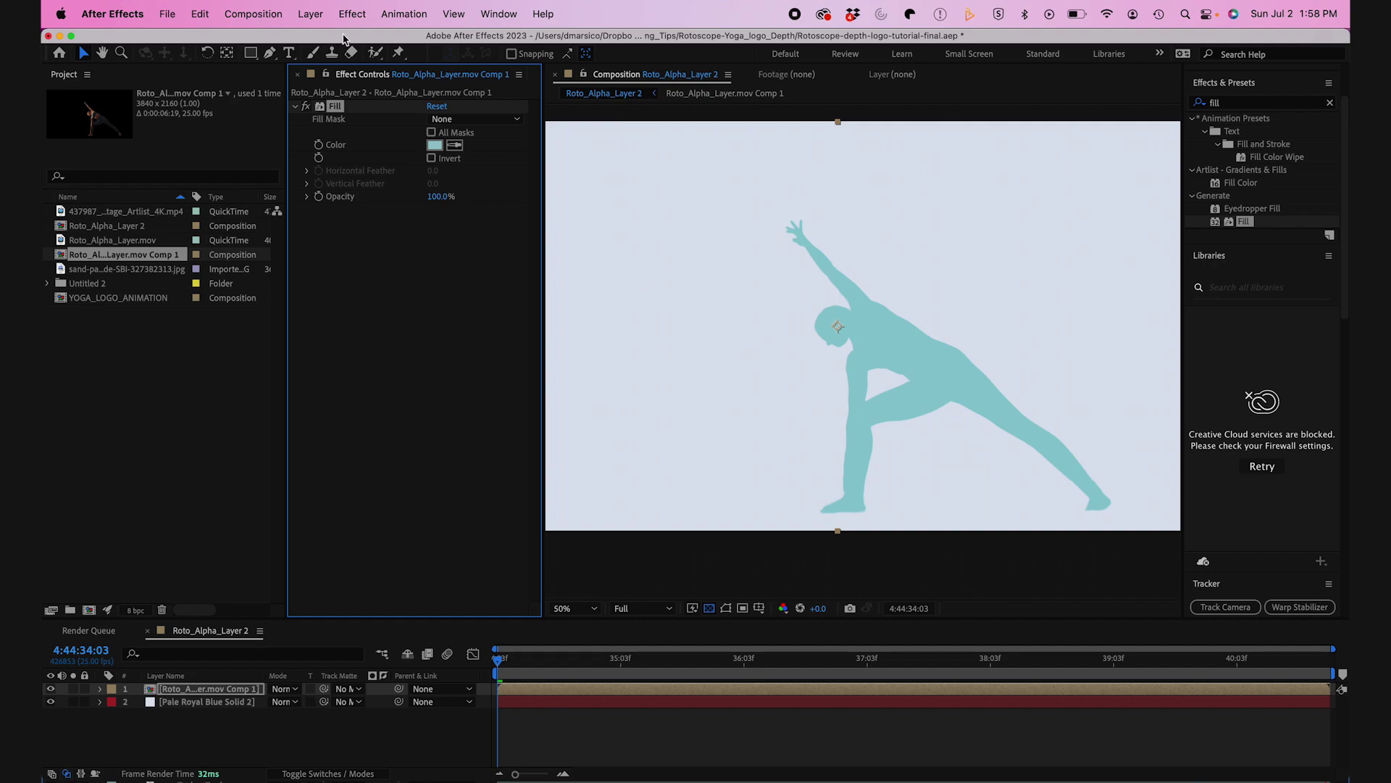
left_click(324, 13)
mouse_move(375, 416)
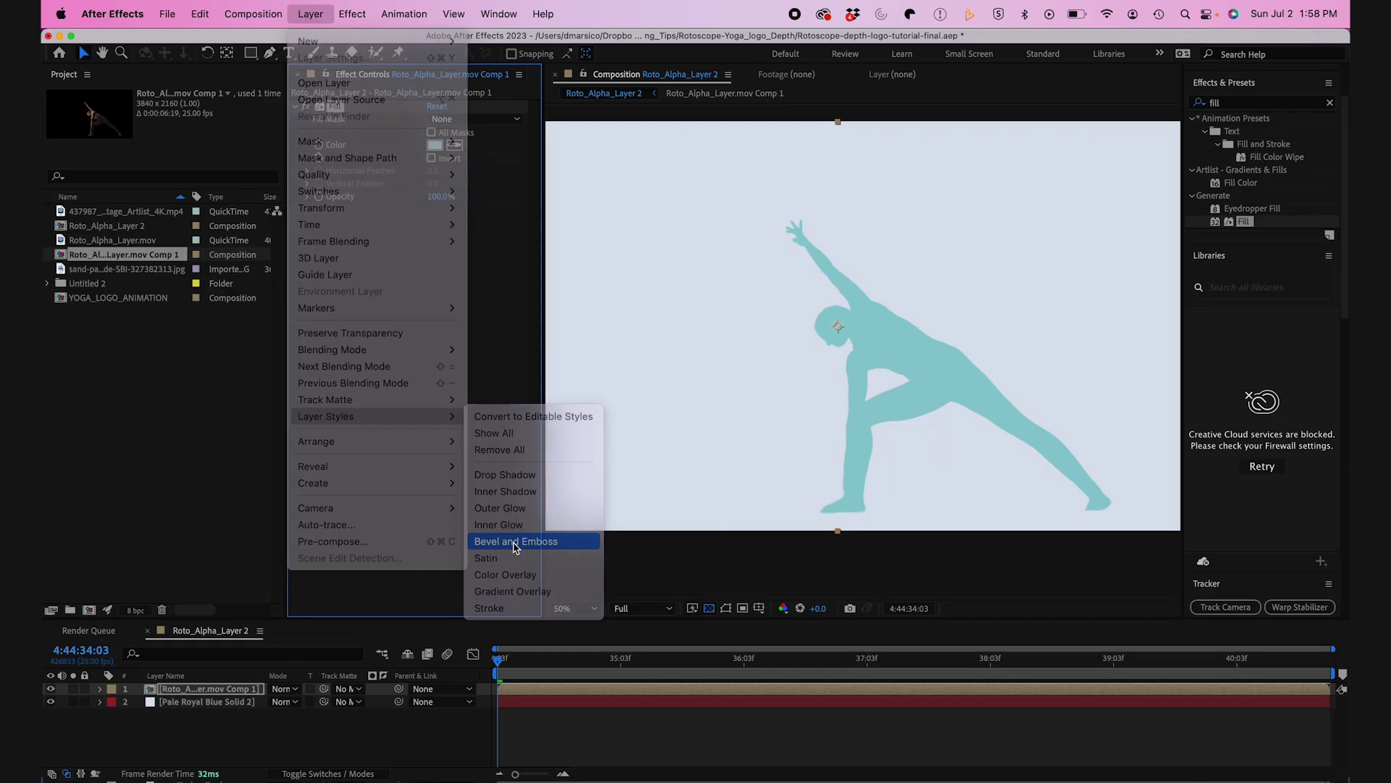
left_click(634, 592)
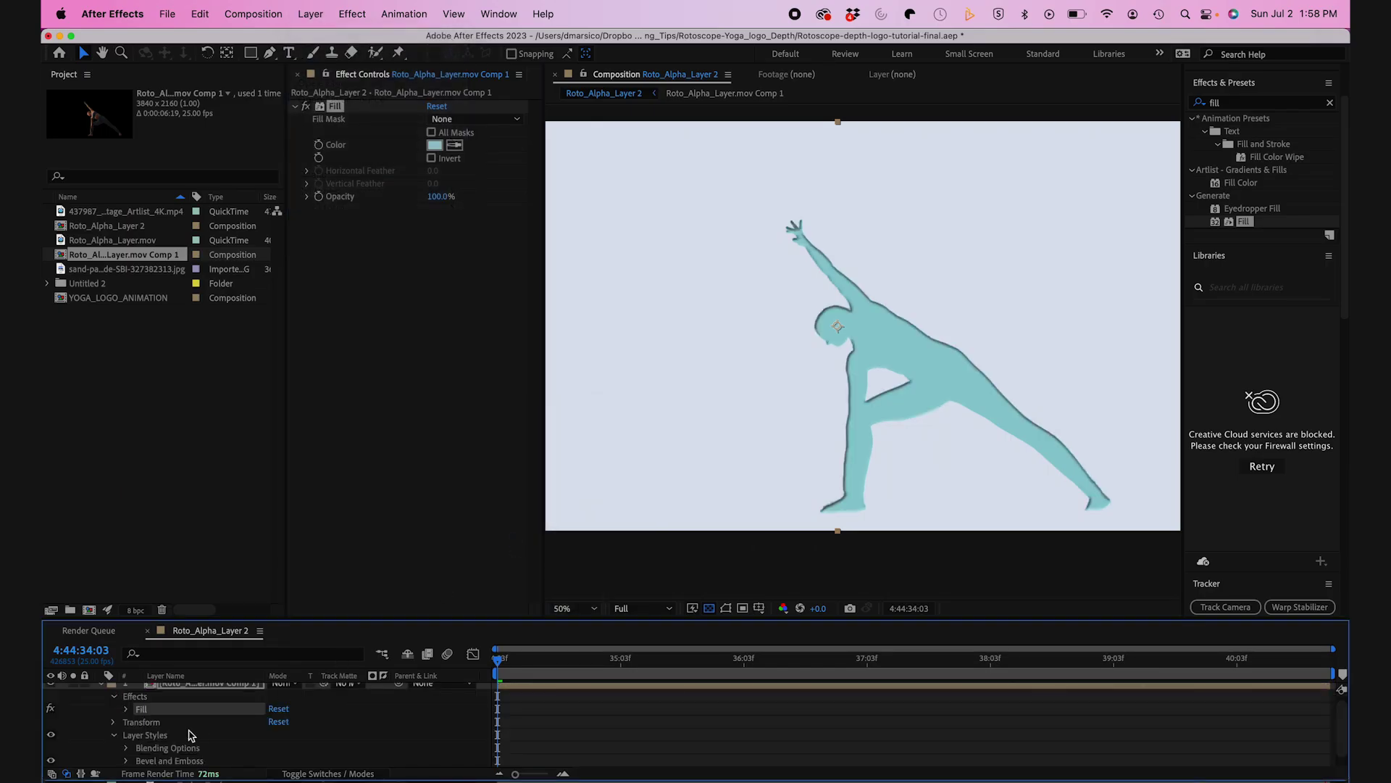
Set the Bevel and Emboss depth to 633%.
scroll(182, 732, "down", 1)
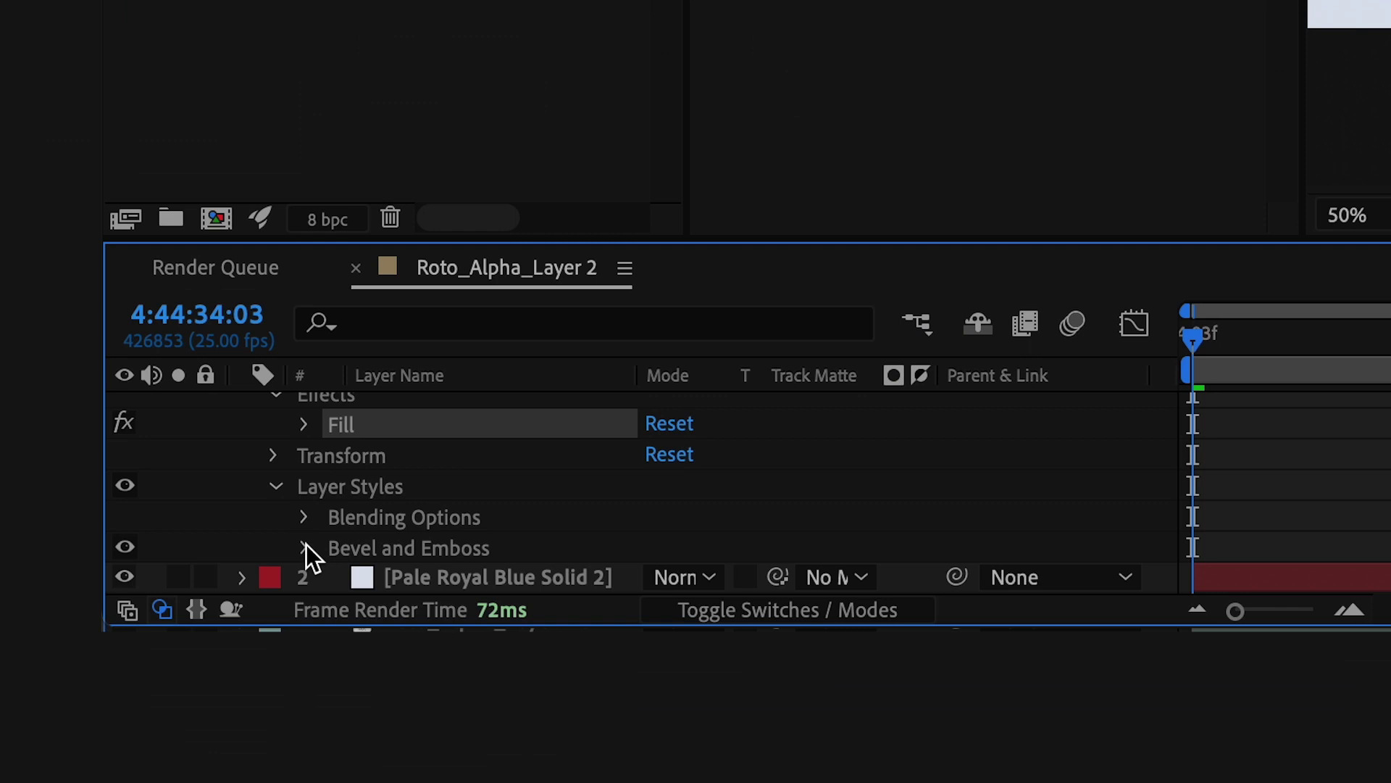
left_click(305, 549)
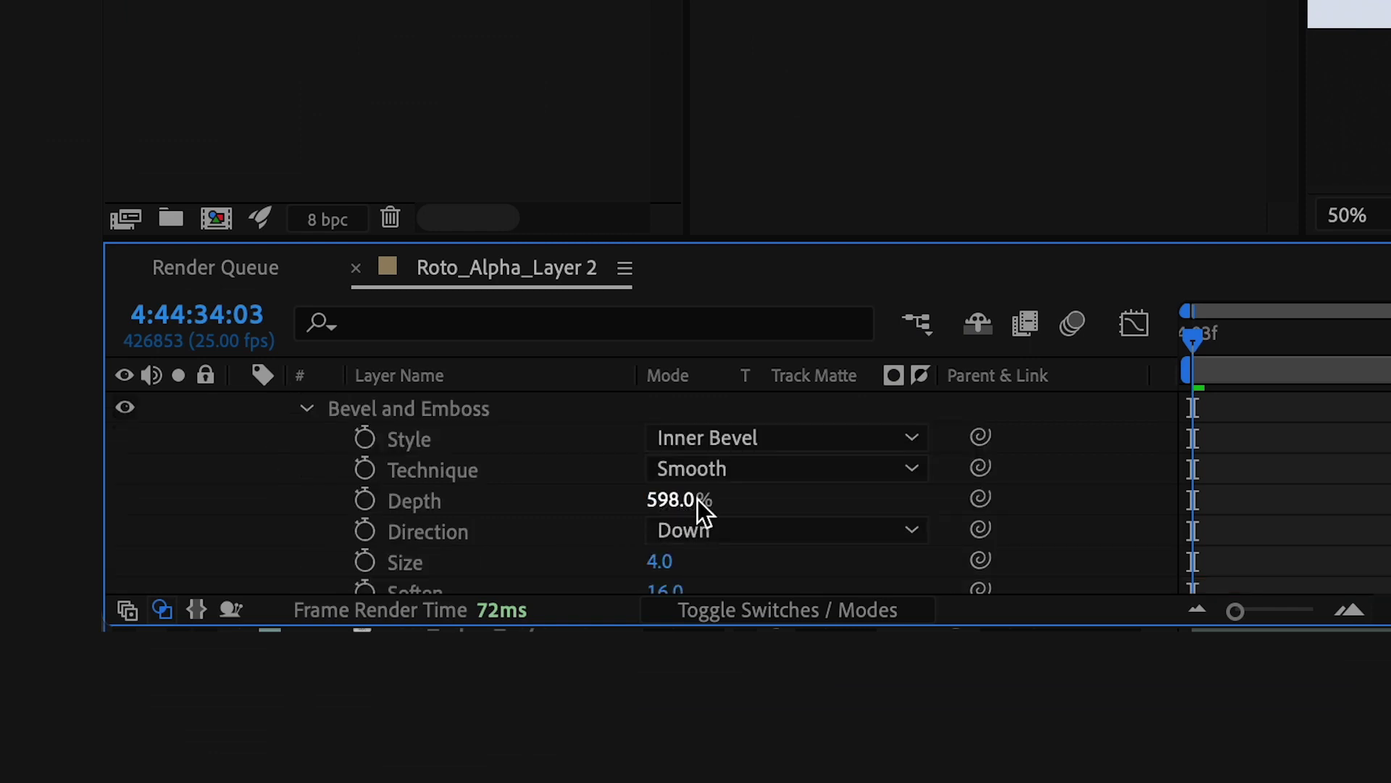
left_click_drag(683, 505, 751, 498)
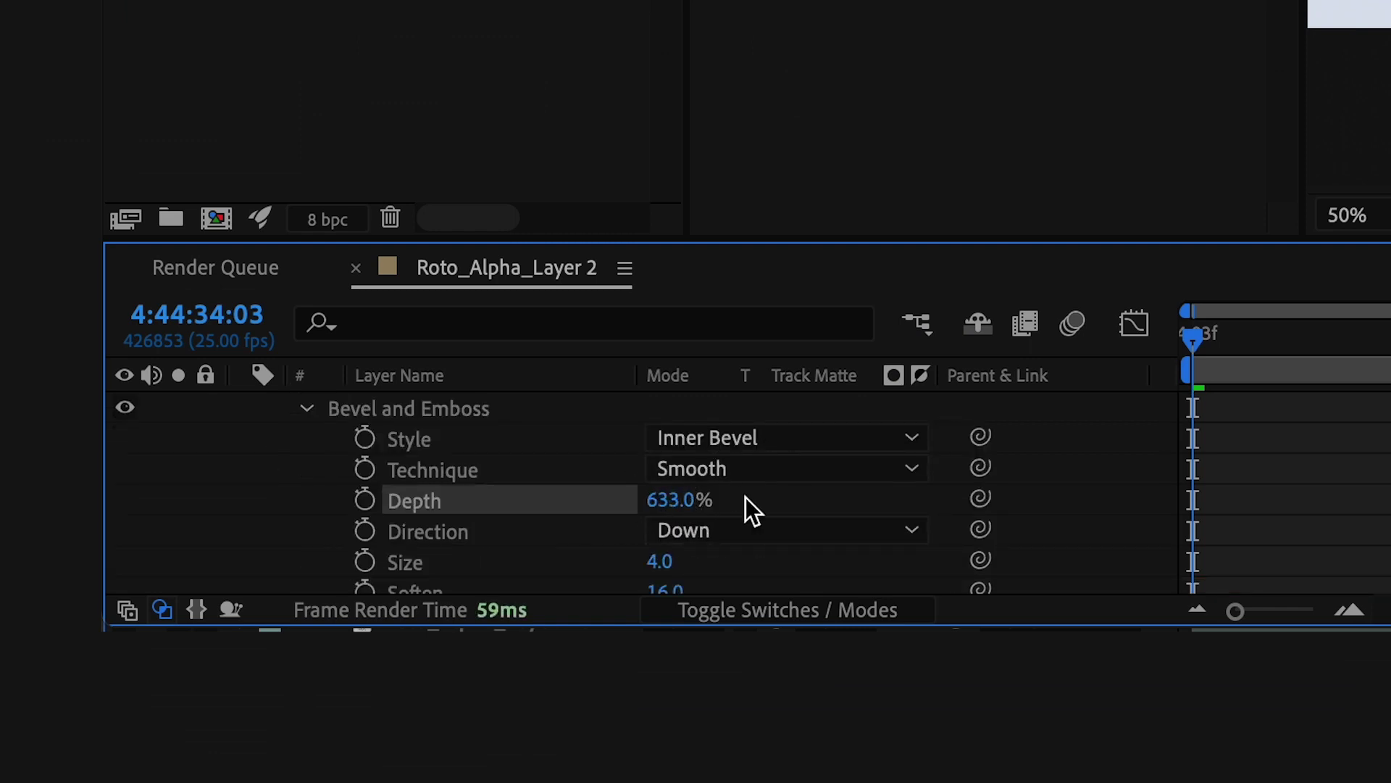
Adjust the size of the figure layer's Bevel and Emboss style.
left_click_drag(679, 562, 660, 565)
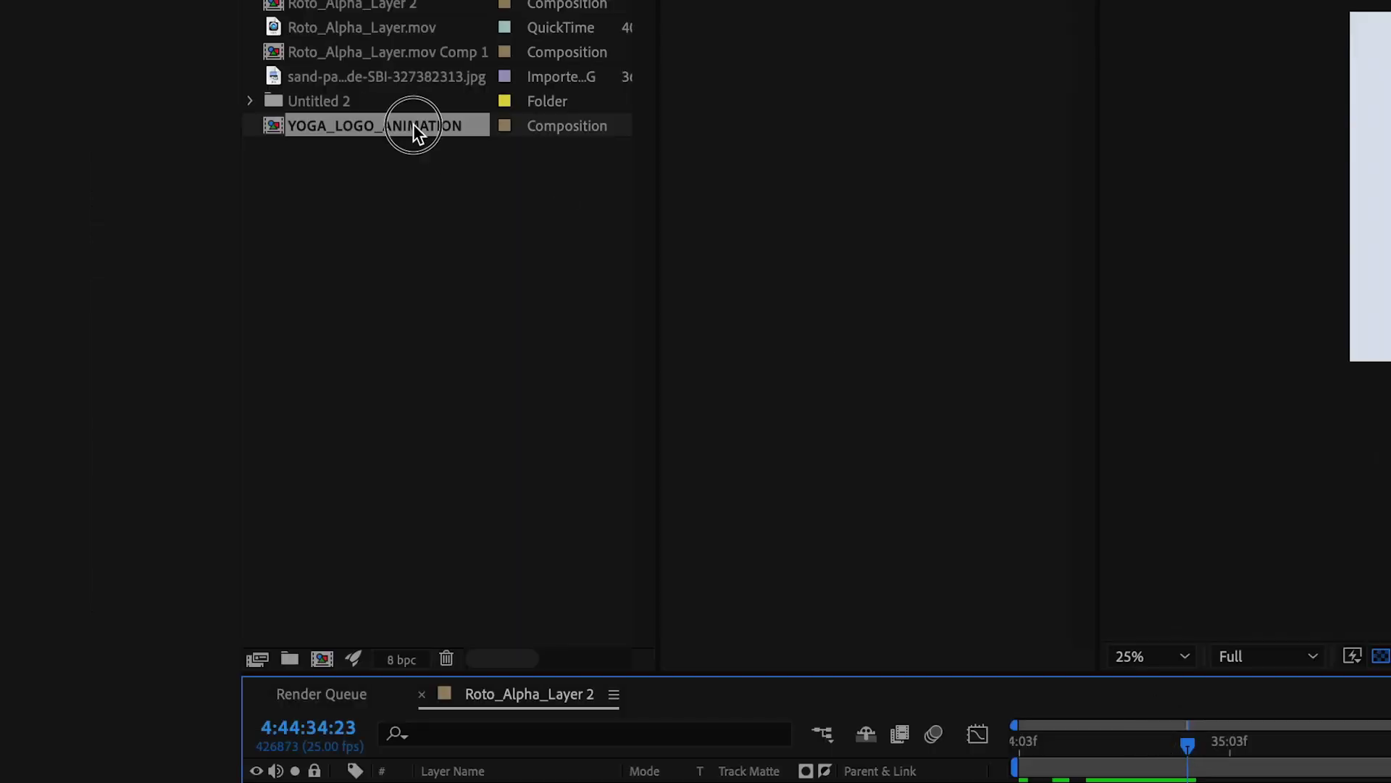
Add the YOGA_LOGO_ANIMATION composition above the figure layer and position the logo in the left half of the frame.
left_click_drag(413, 125, 442, 781)
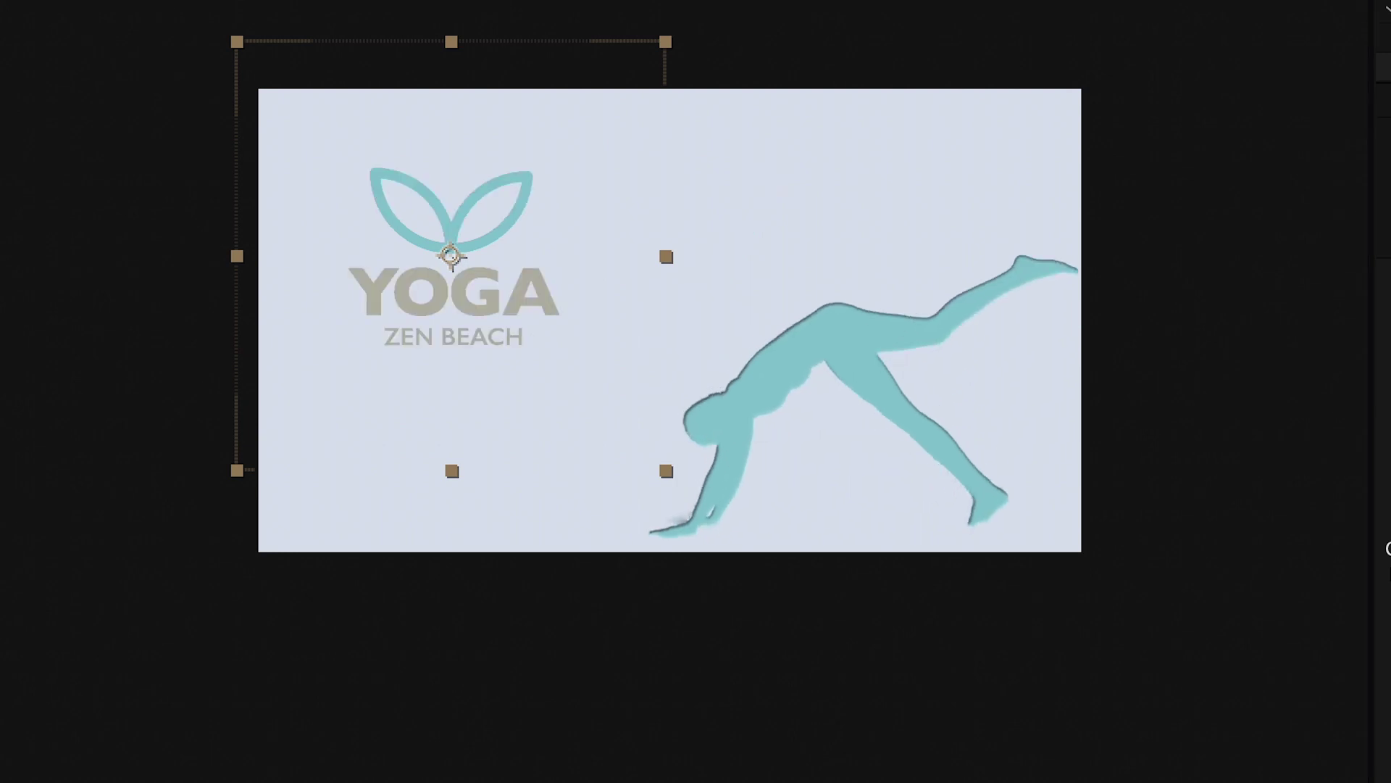
left_click_drag(439, 292, 467, 297)
left_click(452, 781)
scroll(451, 726, "up", 1)
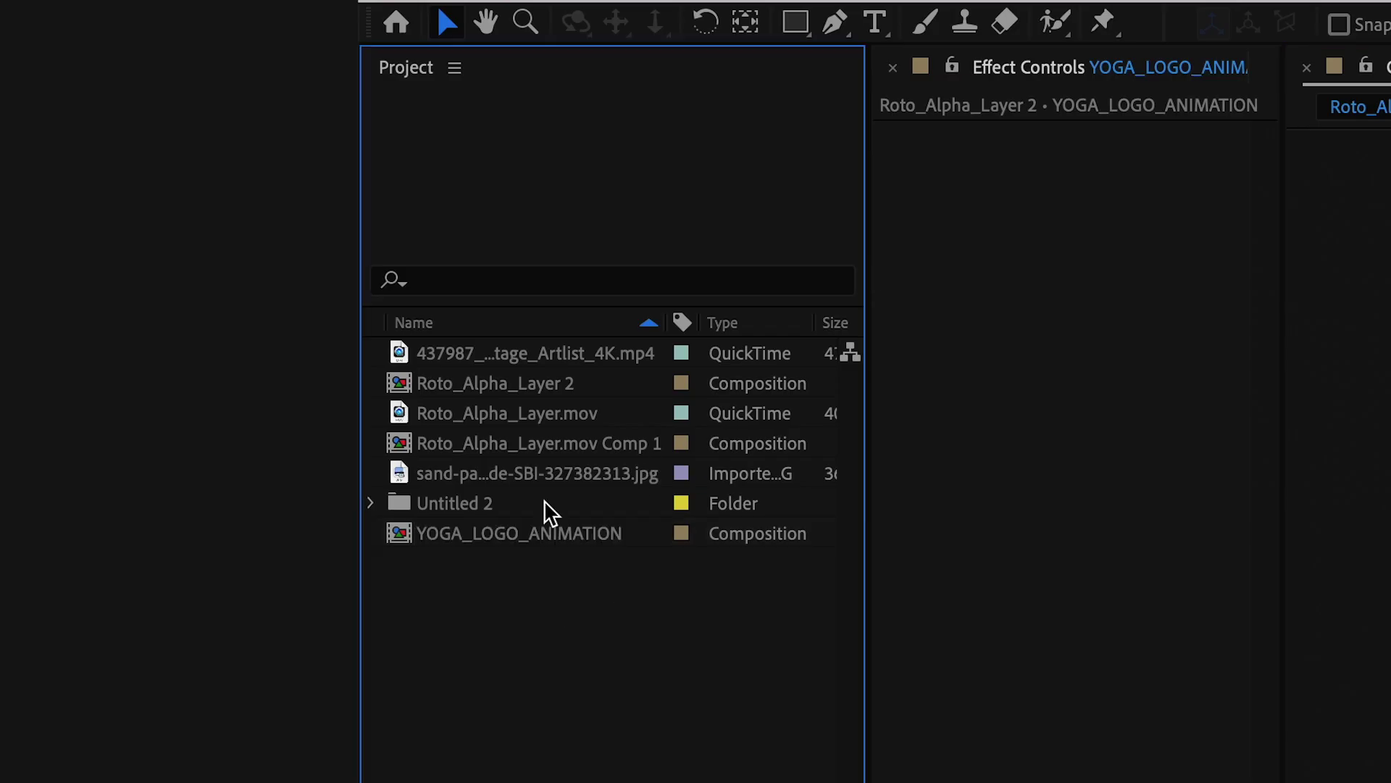
Add the sand JPG image to the Roto_Alpha_Layer 2 composition and place it beneath the Pale Royal Blue Solid 2 layer.
left_click(497, 473)
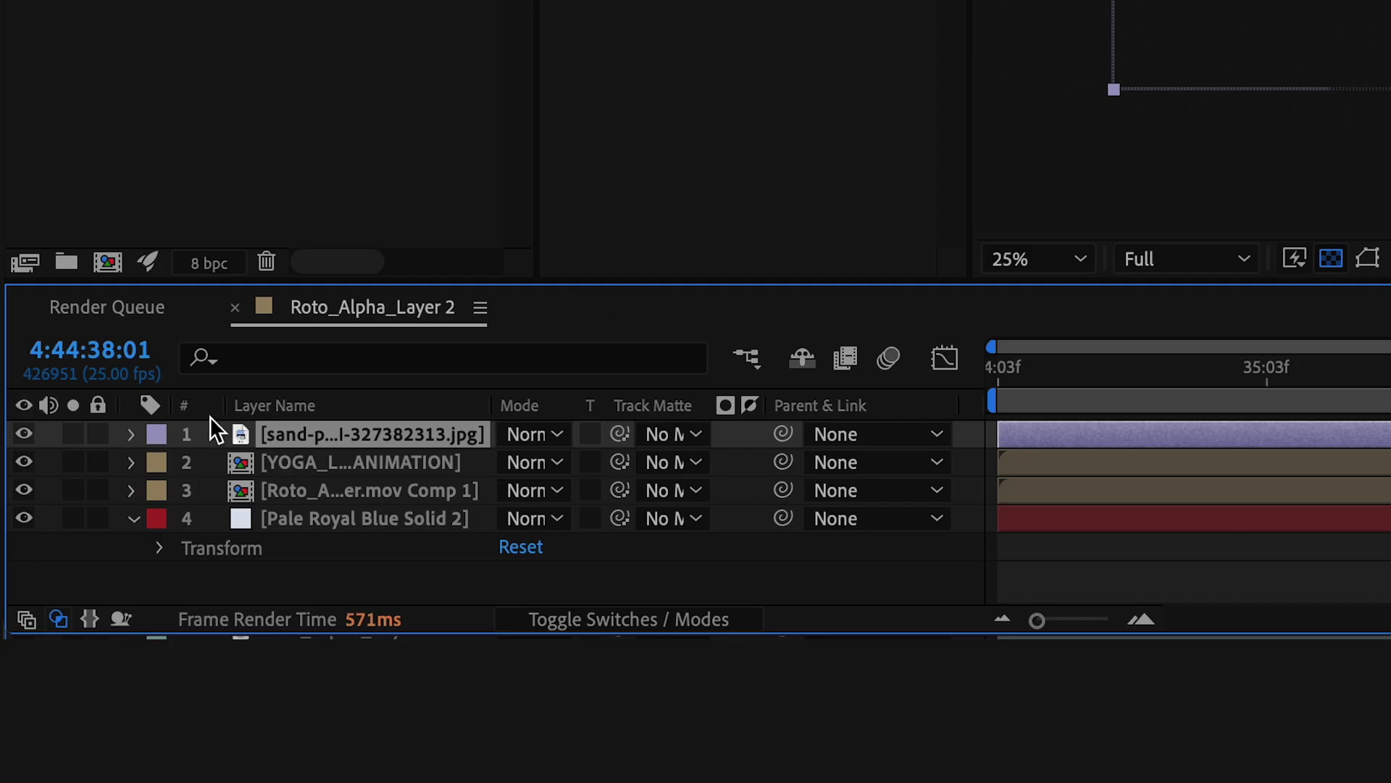
left_click_drag(215, 431, 253, 565)
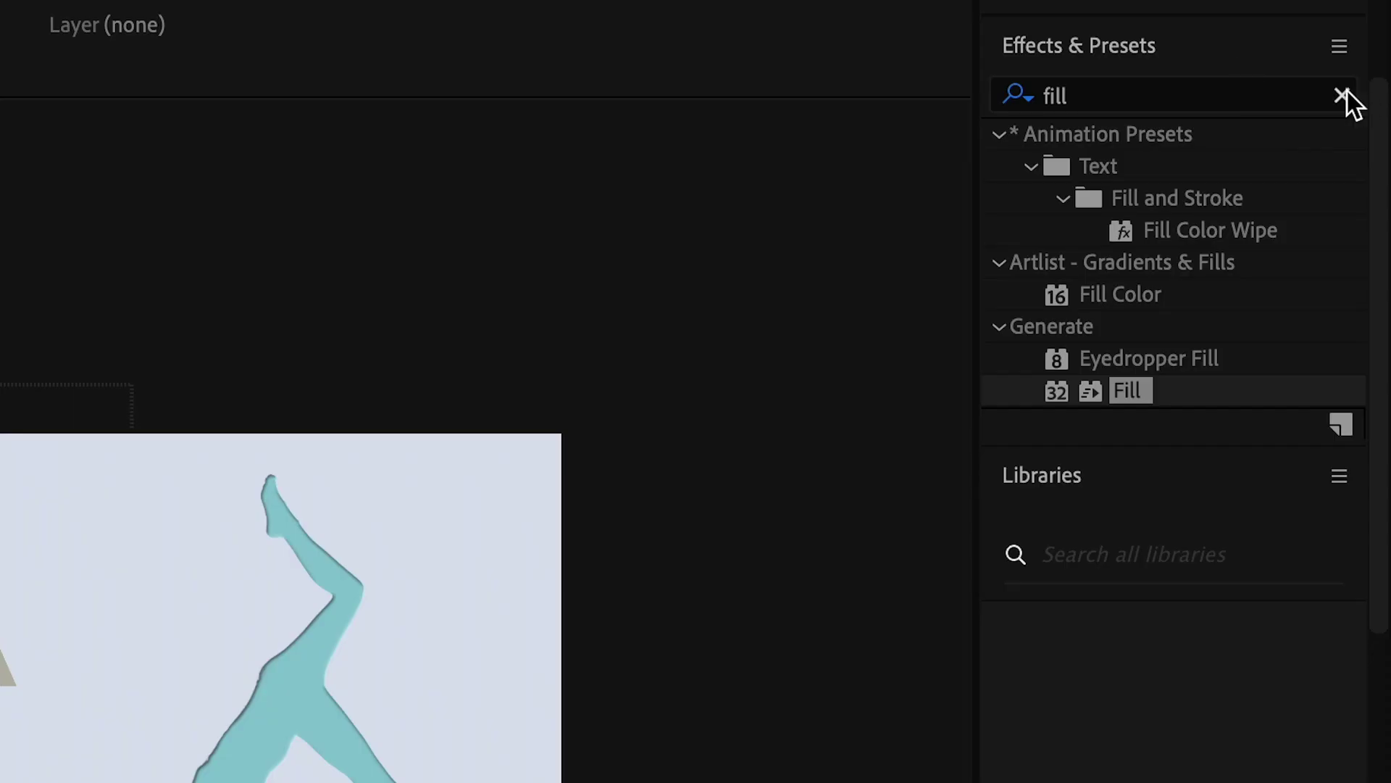
Find the Texturize effect and apply it to the Pale Royal Blue Solid 2 layer.
left_click(1344, 94)
type("te")
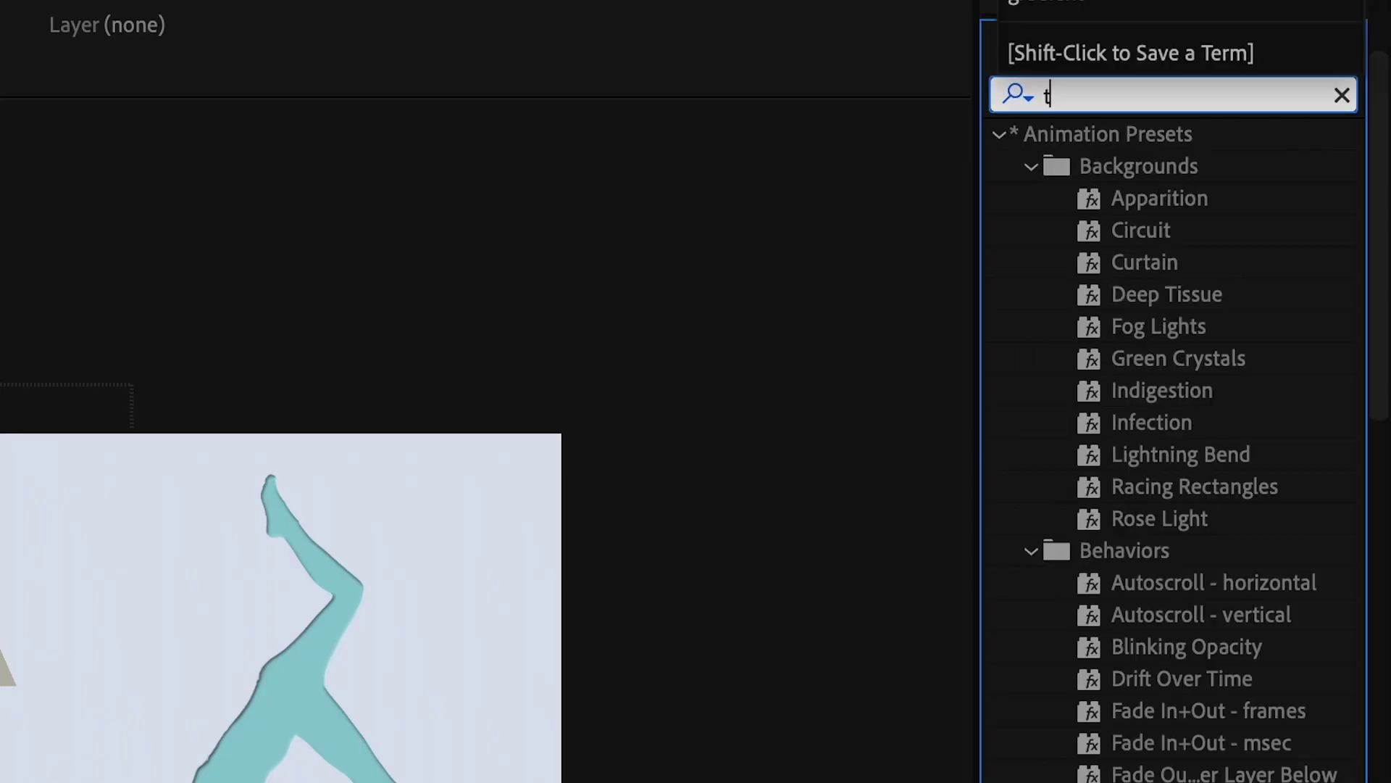
type("xt")
left_click(1115, 694)
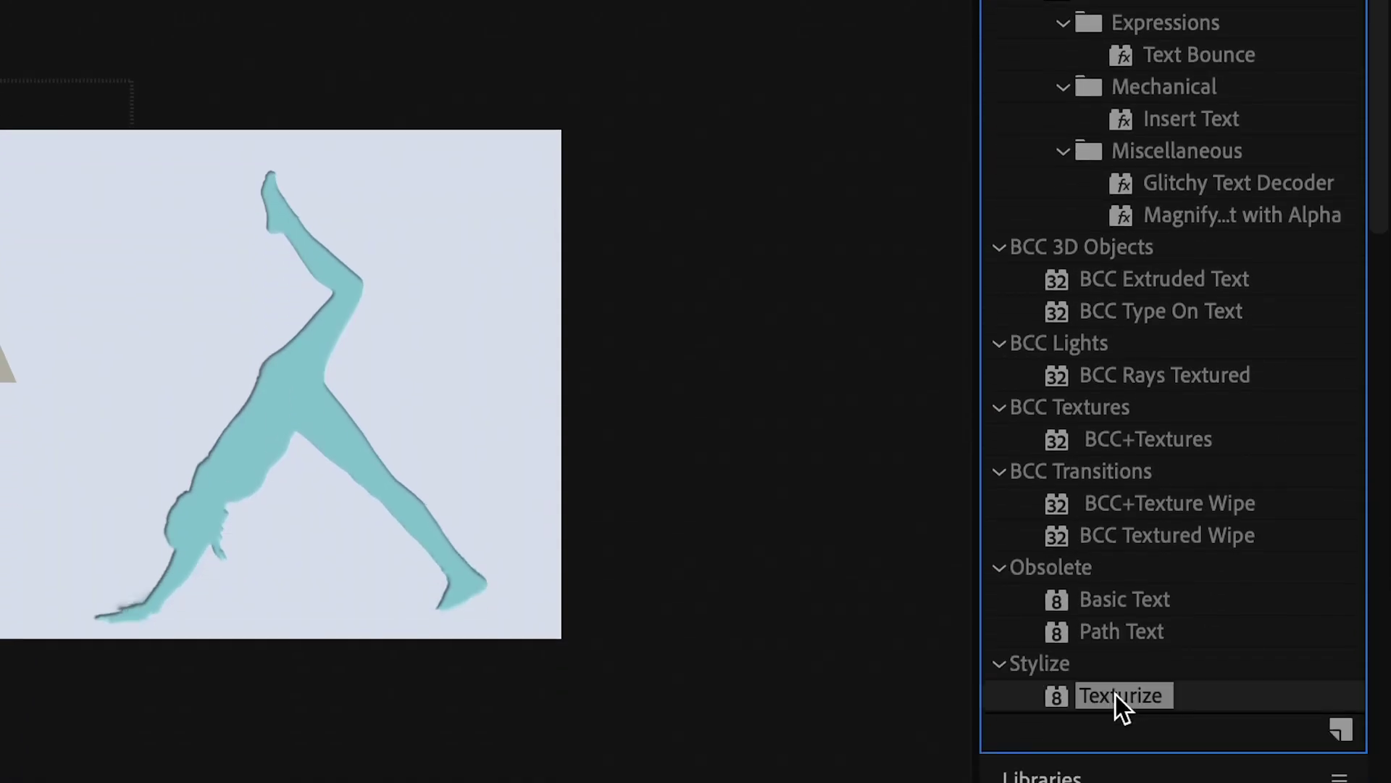
left_click_drag(883, 614, 745, 715)
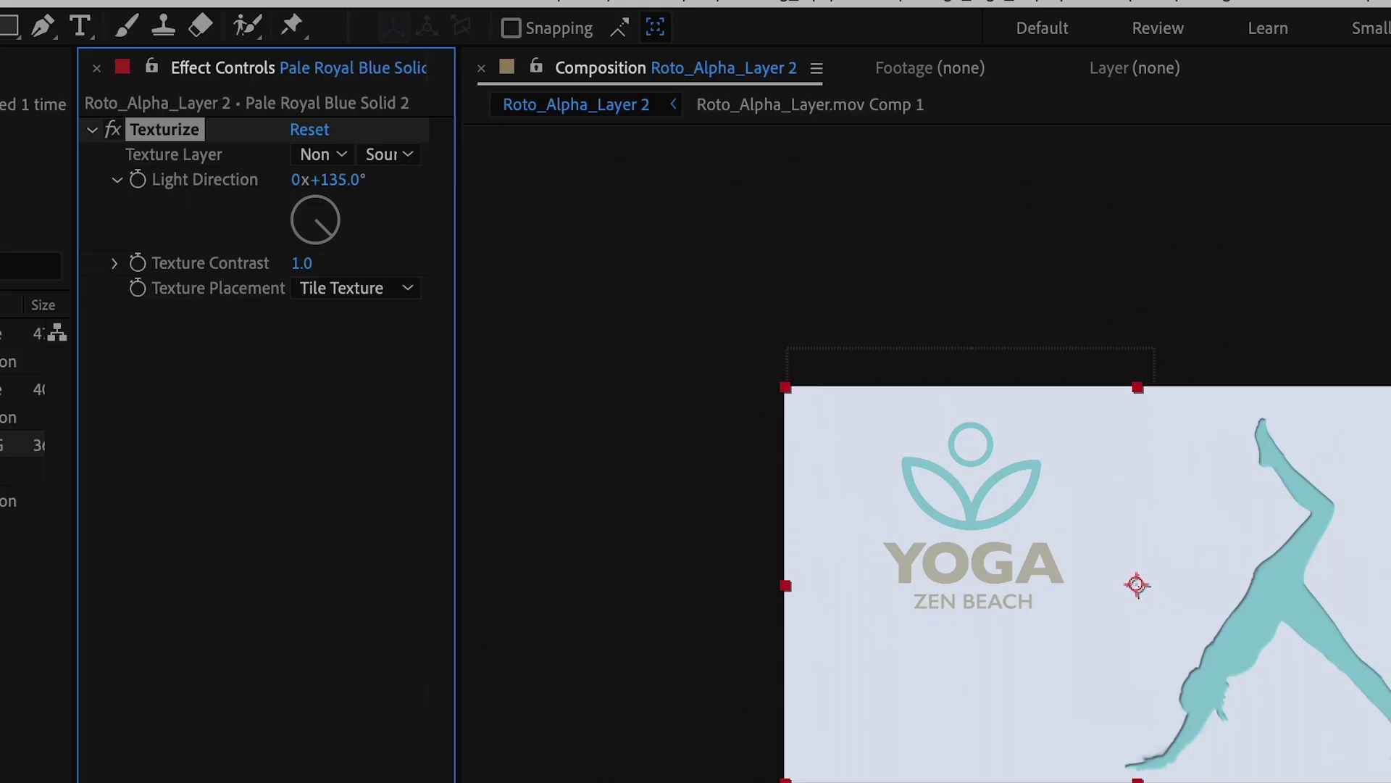
Set the Texturize effect's texture layer to the sand image.
scroll(889, 671, "up", 1)
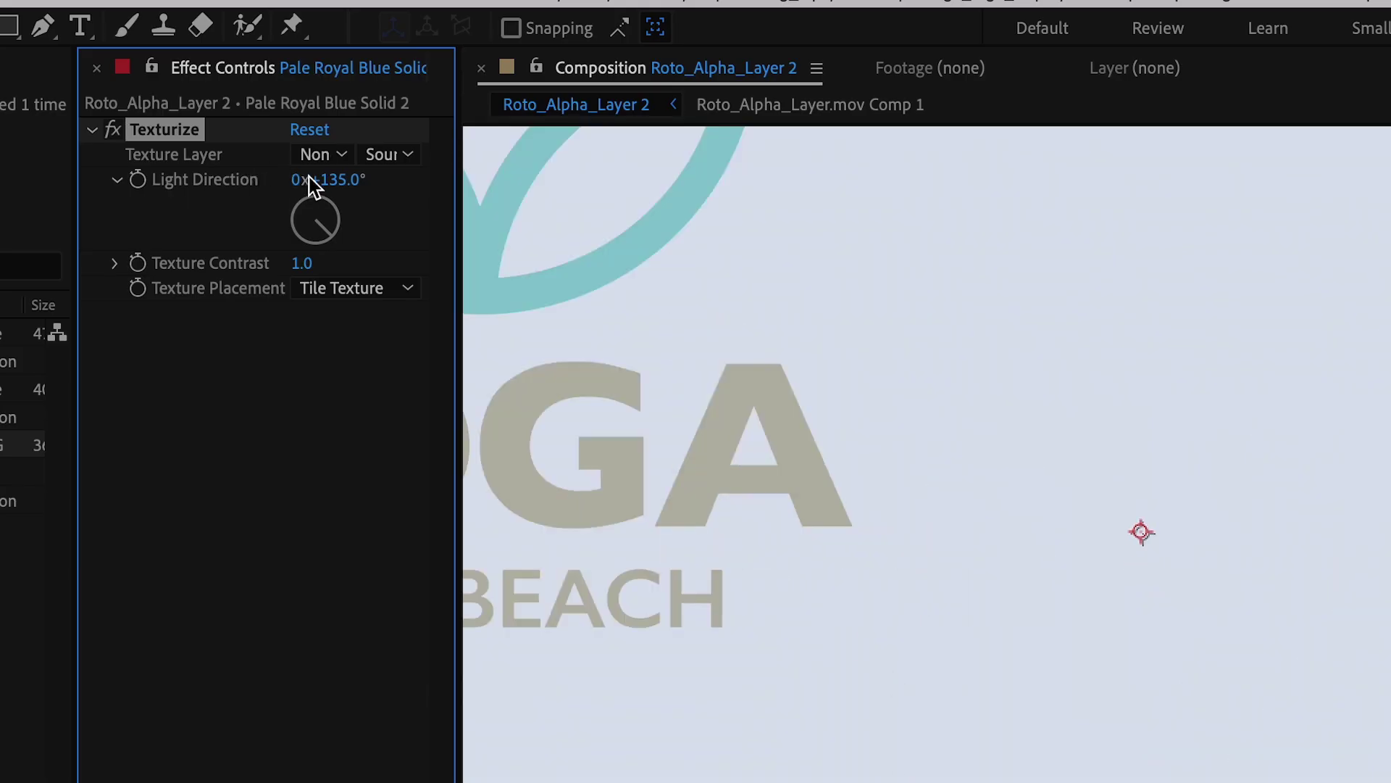
left_click(323, 153)
left_click(382, 331)
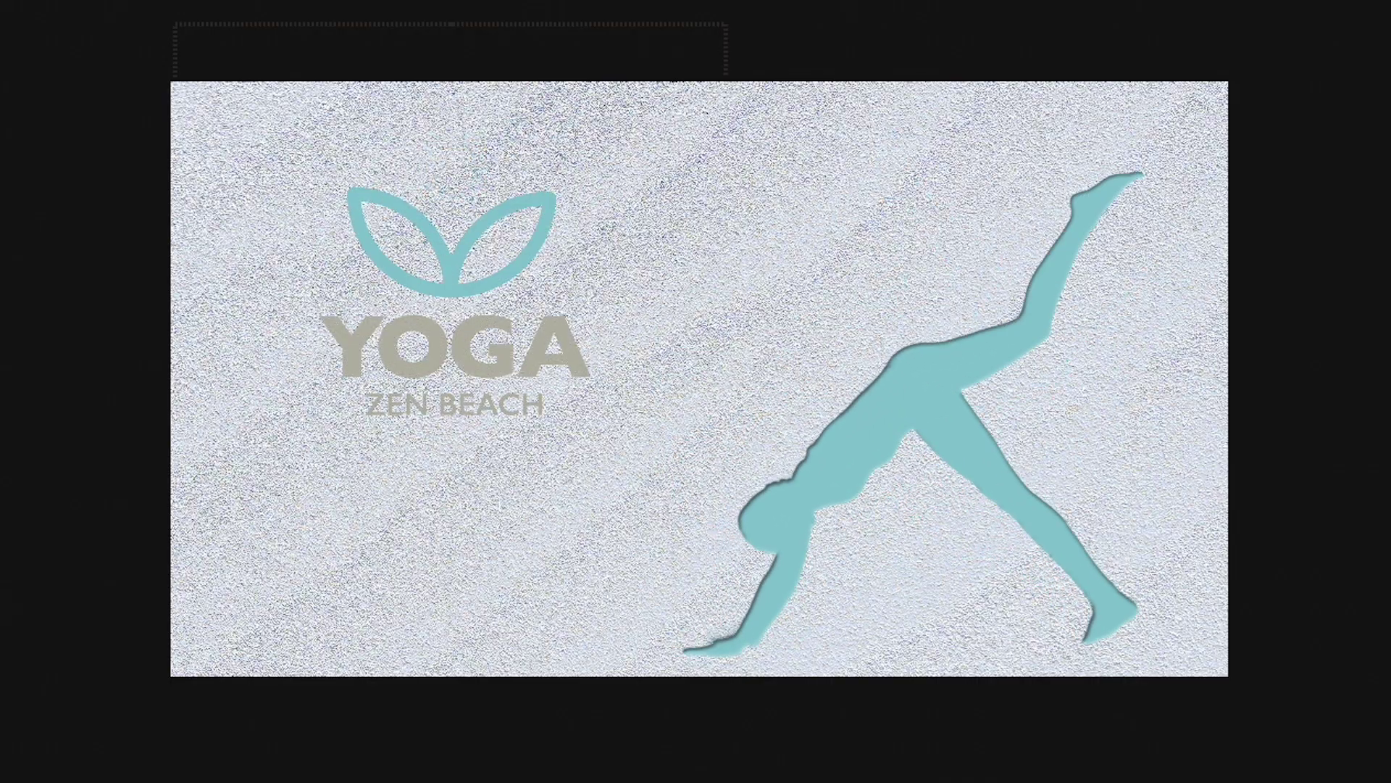
Apply the Drop Shadow effect to the YOGA_LOGO_ANIMATION layer and adjust its shadow distance.
left_click_drag(1263, 389, 782, 689)
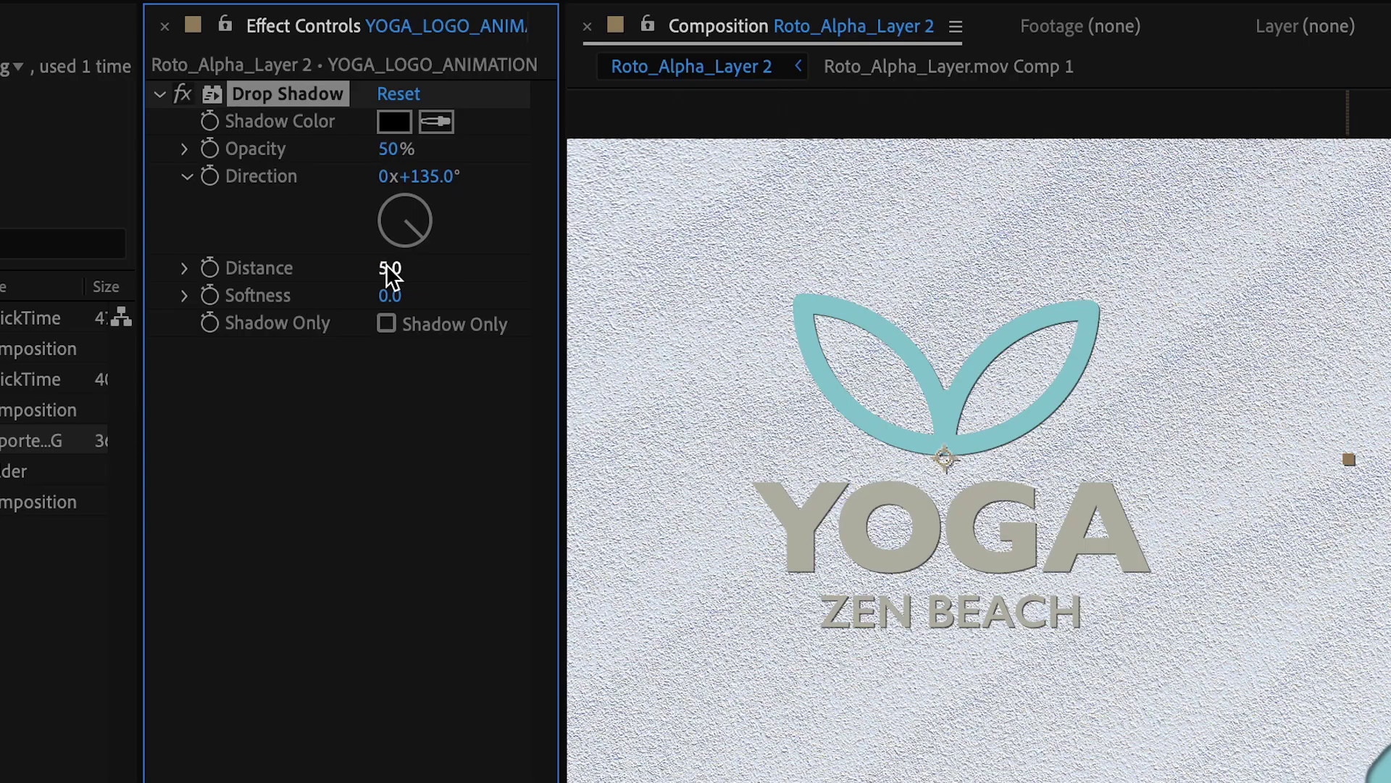
mouse_move(390, 268)
left_mouse_down()
mouse_move(454, 270)
mouse_move(386, 272)
left_mouse_up()
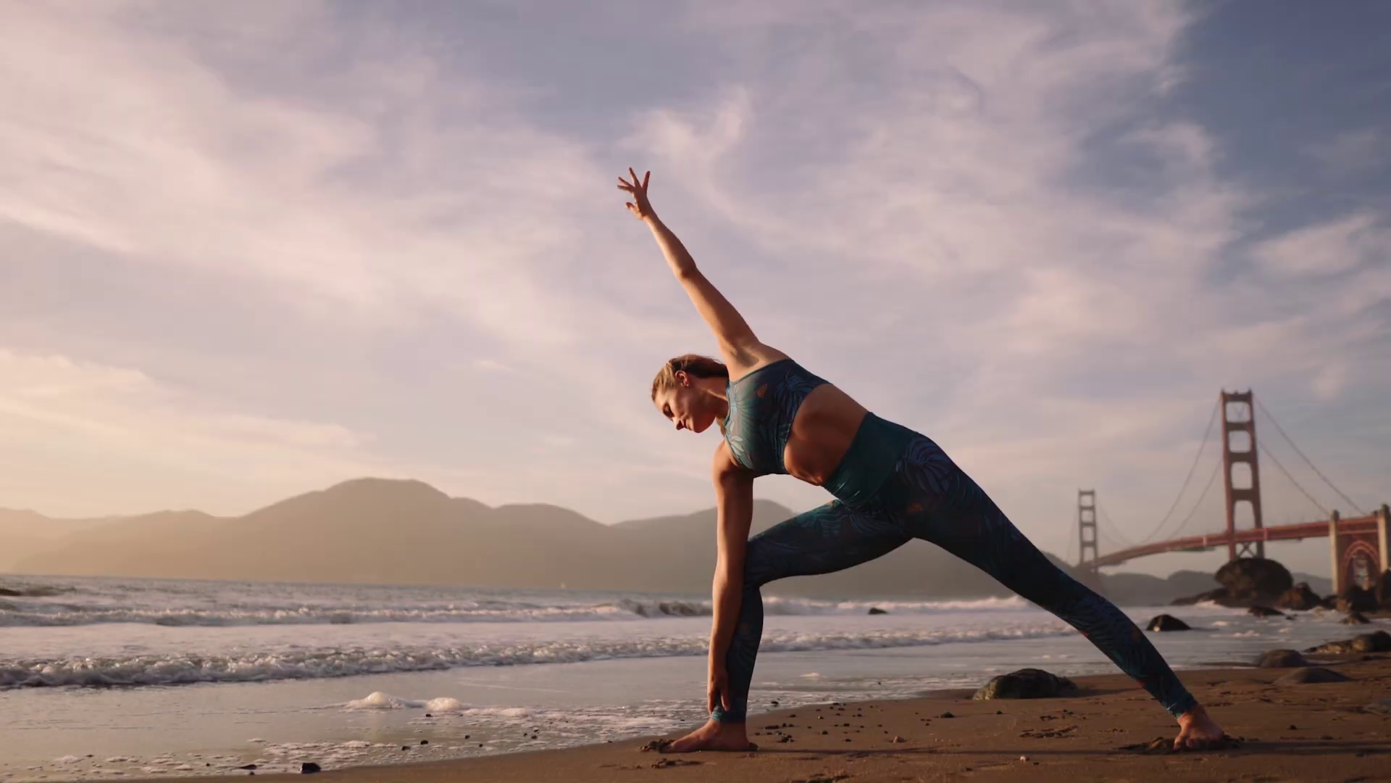